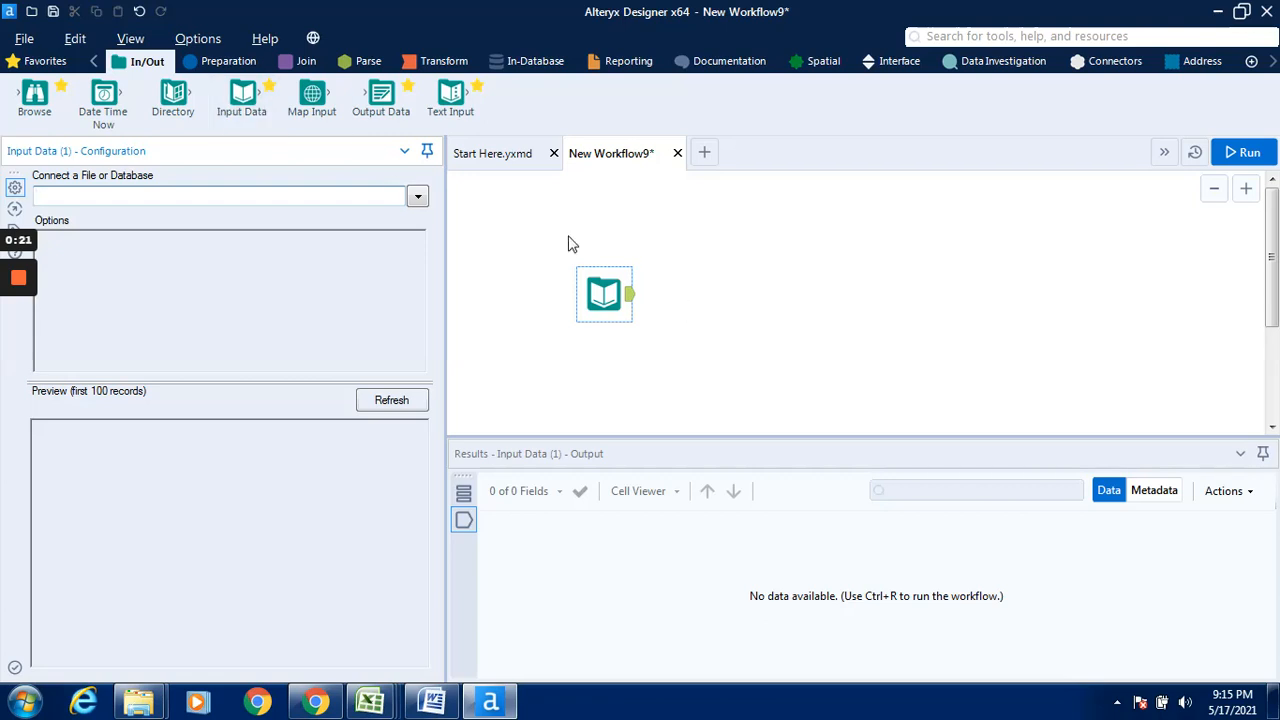
- Connect the Input Data tool to the Excel file "Sales 2017 - Copy" in the Sample data excel folder
click(230, 63)
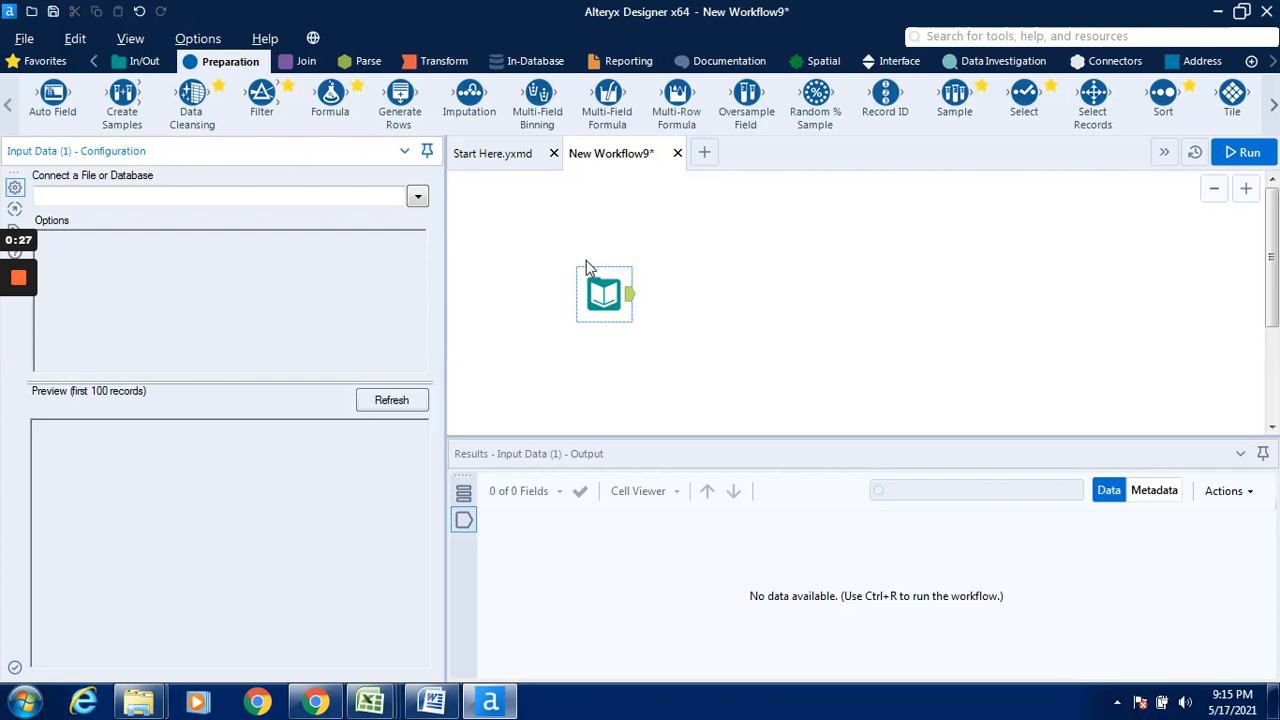
click(416, 199)
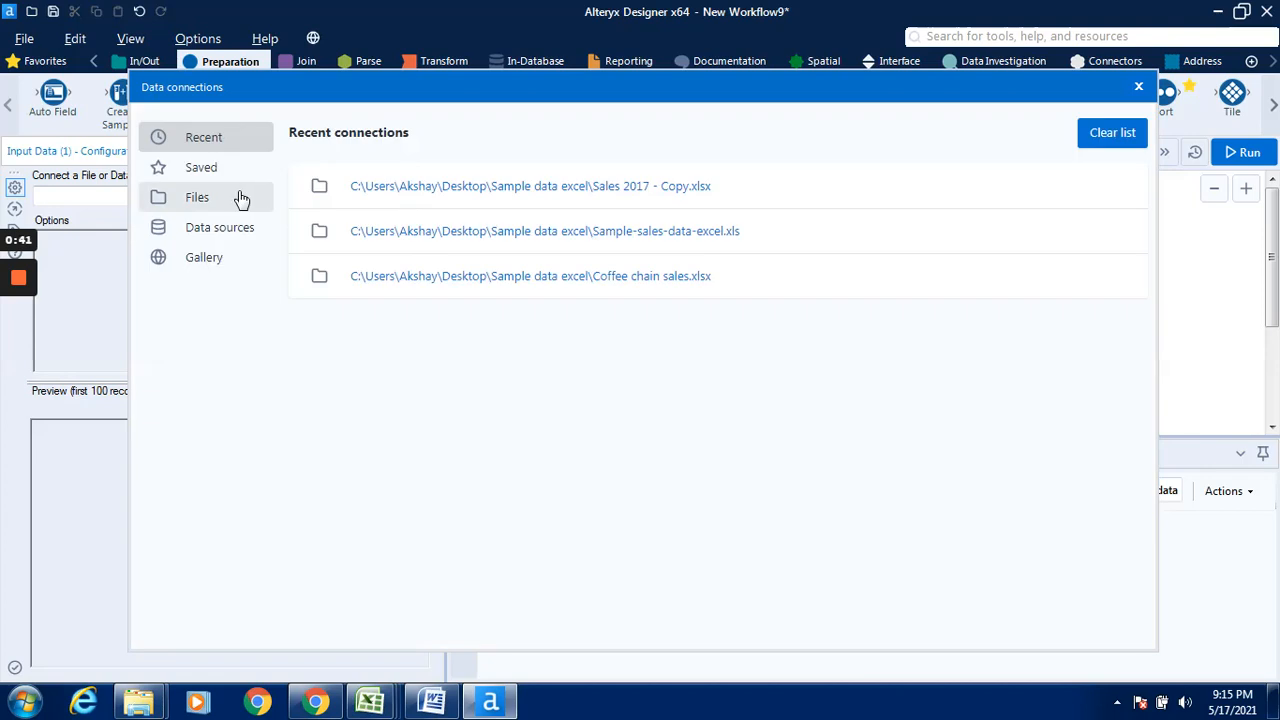
click(241, 199)
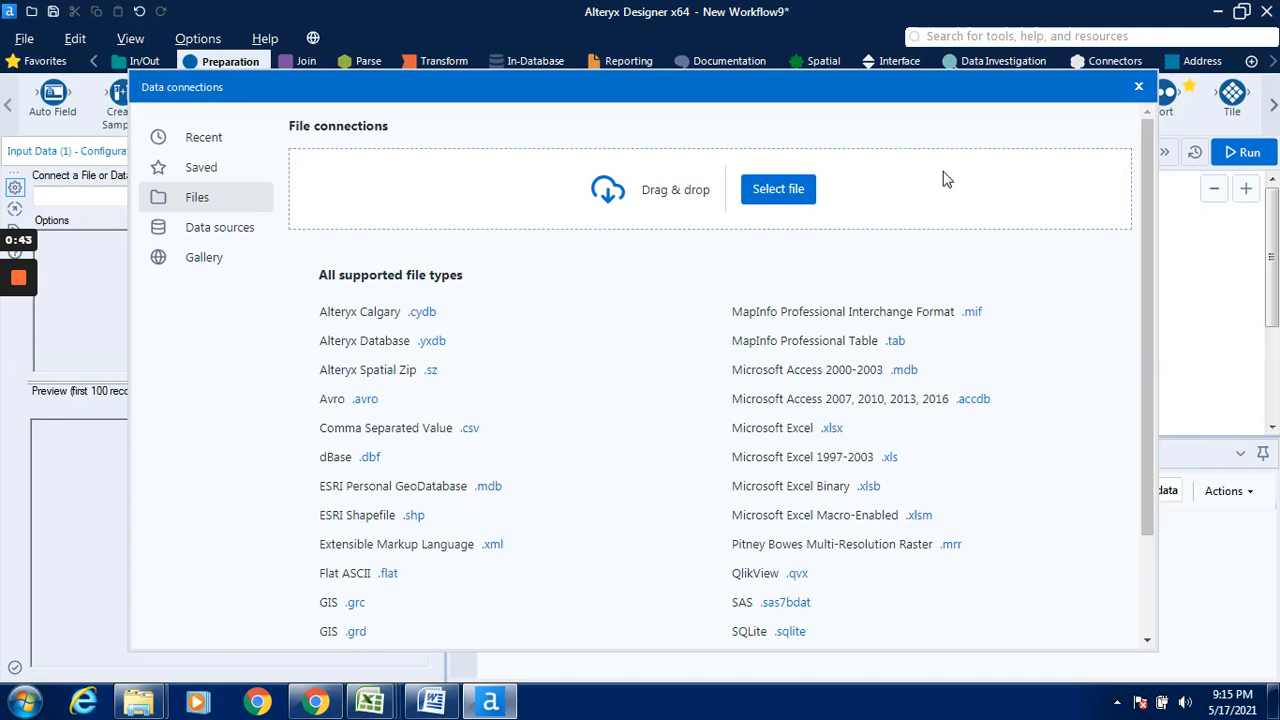
click(798, 196)
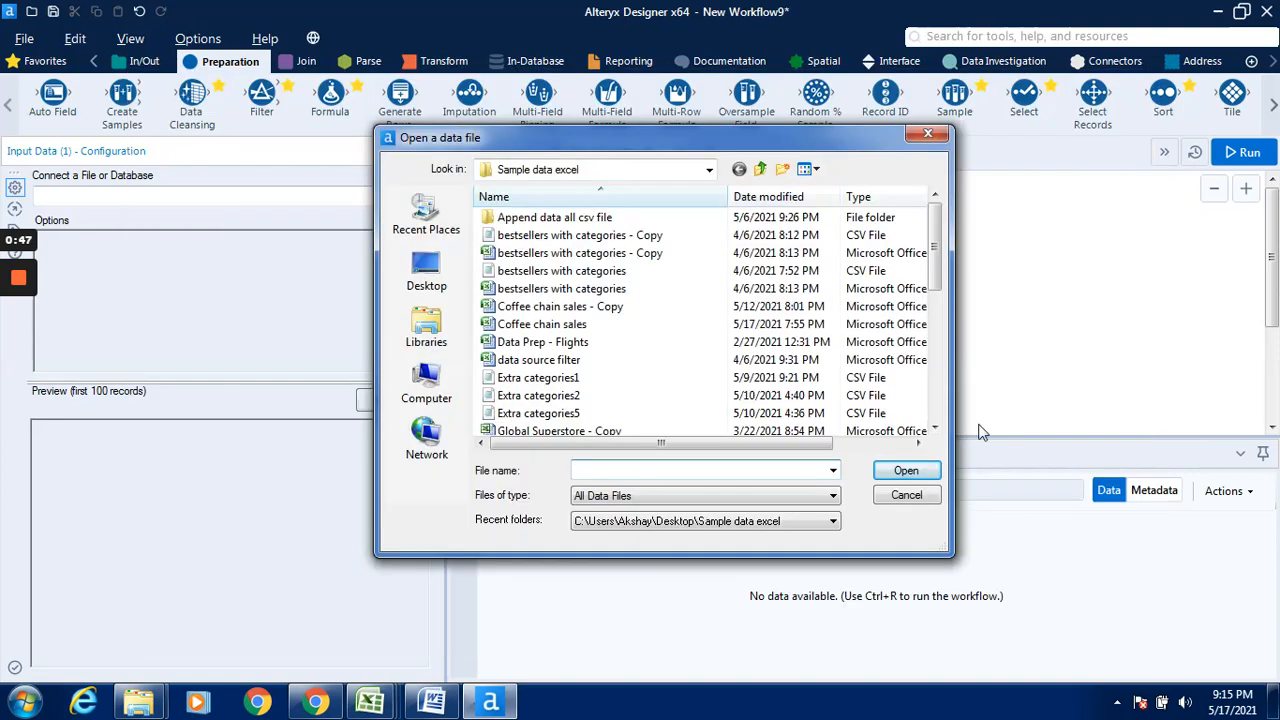
click(938, 380)
click(935, 410)
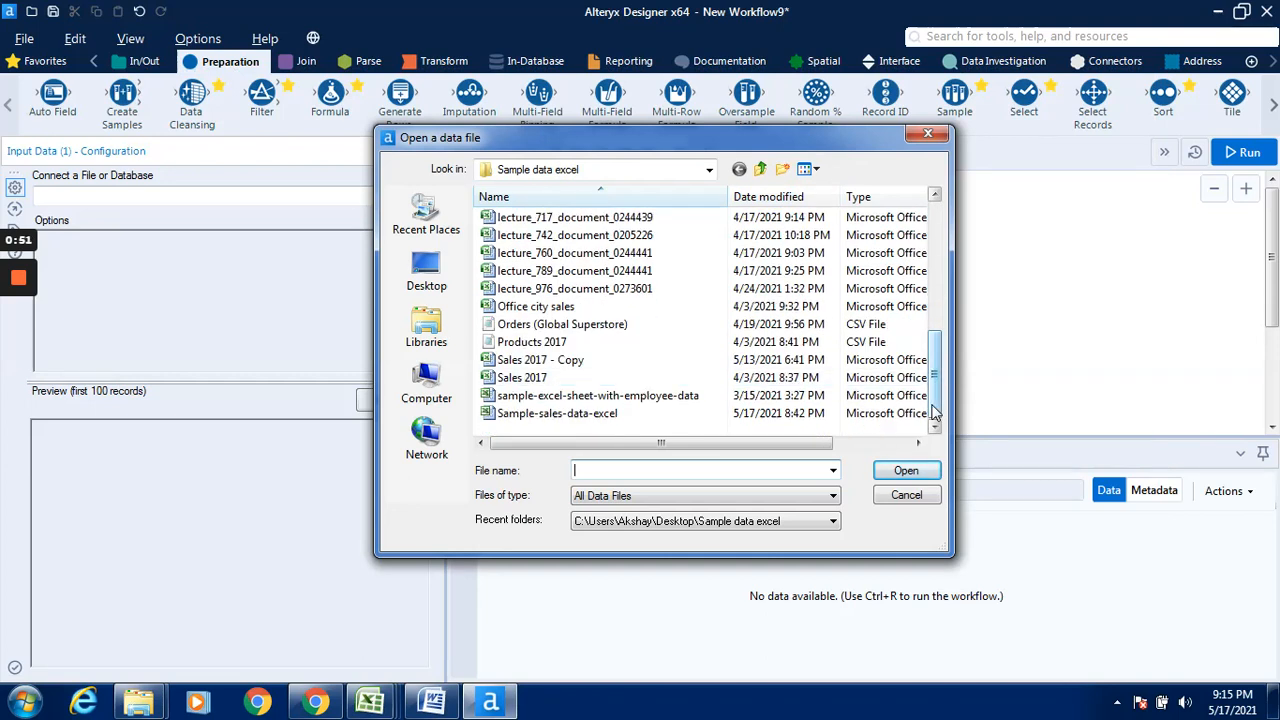
click(635, 366)
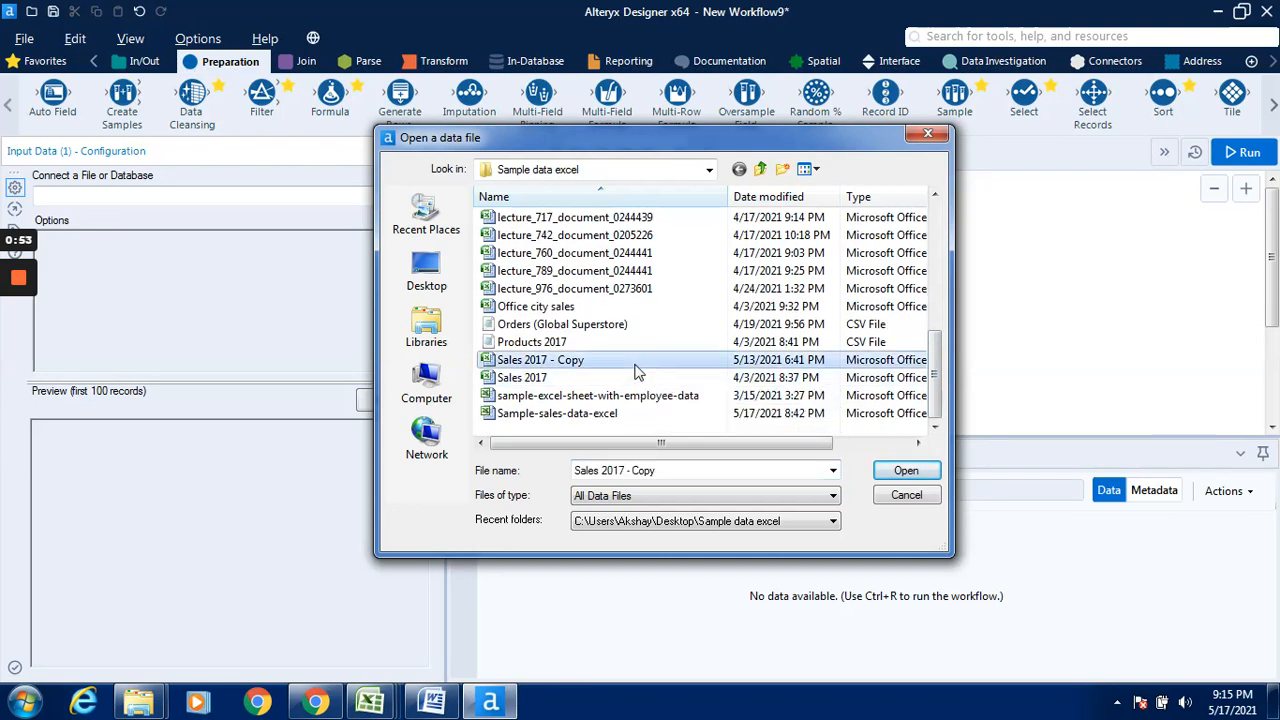
click(918, 472)
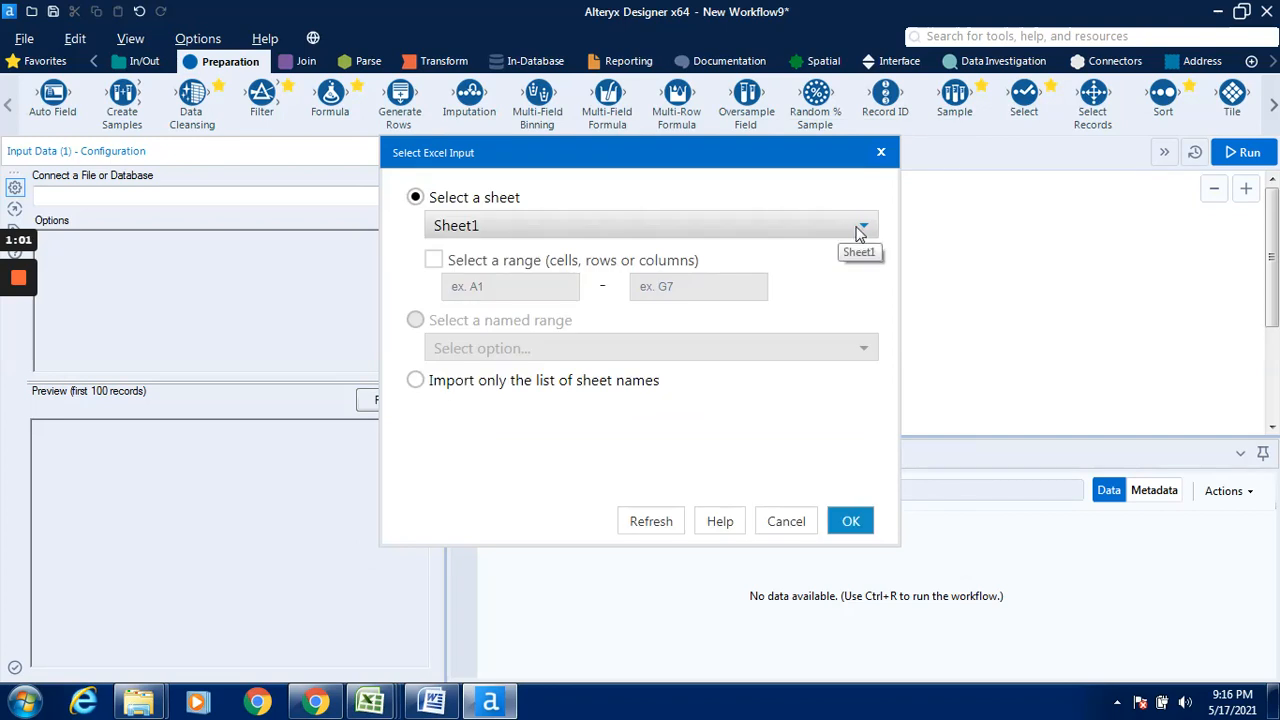
- Choose the 50 Records Orders sheet as the Excel input and run the workflow
click(863, 229)
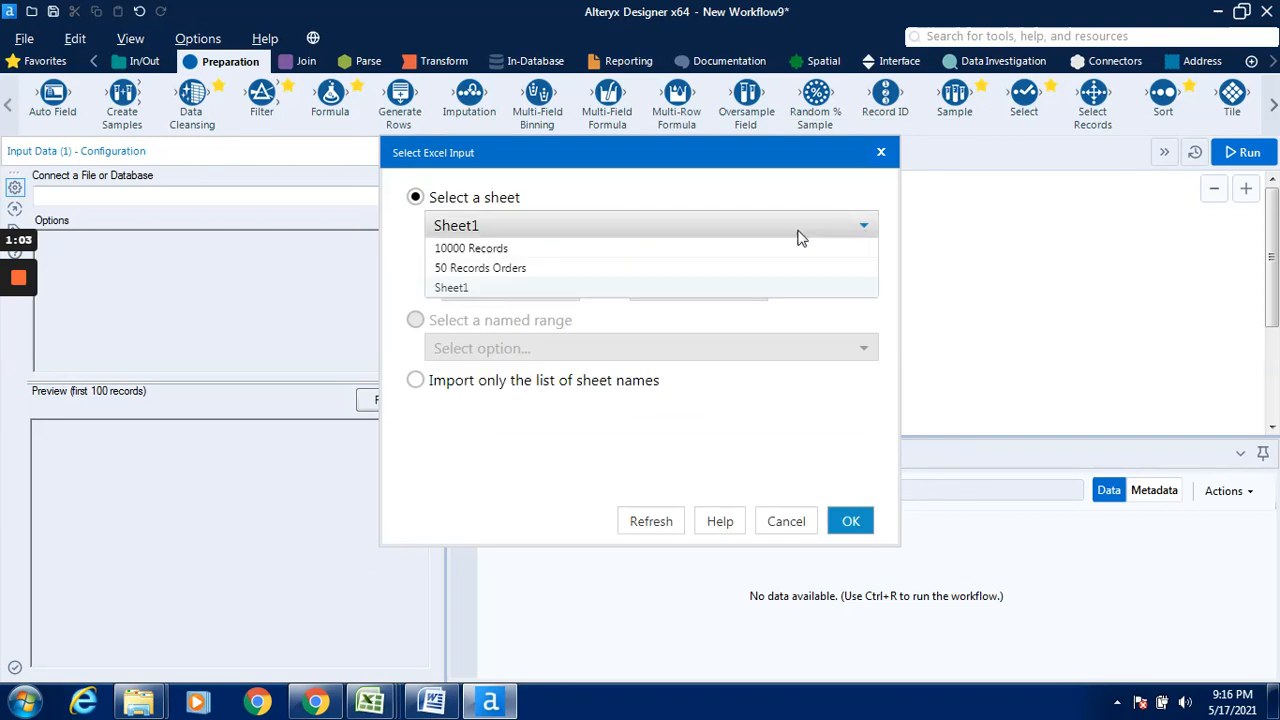
click(717, 270)
click(849, 521)
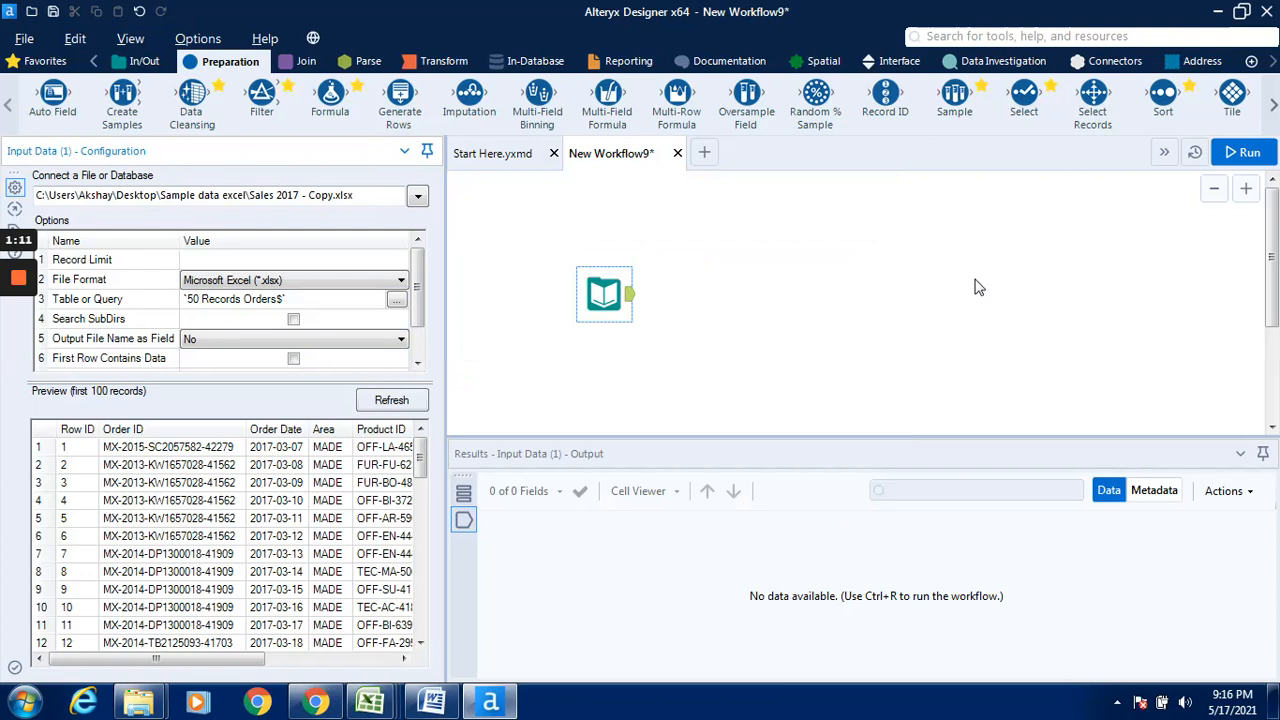
click(1253, 155)
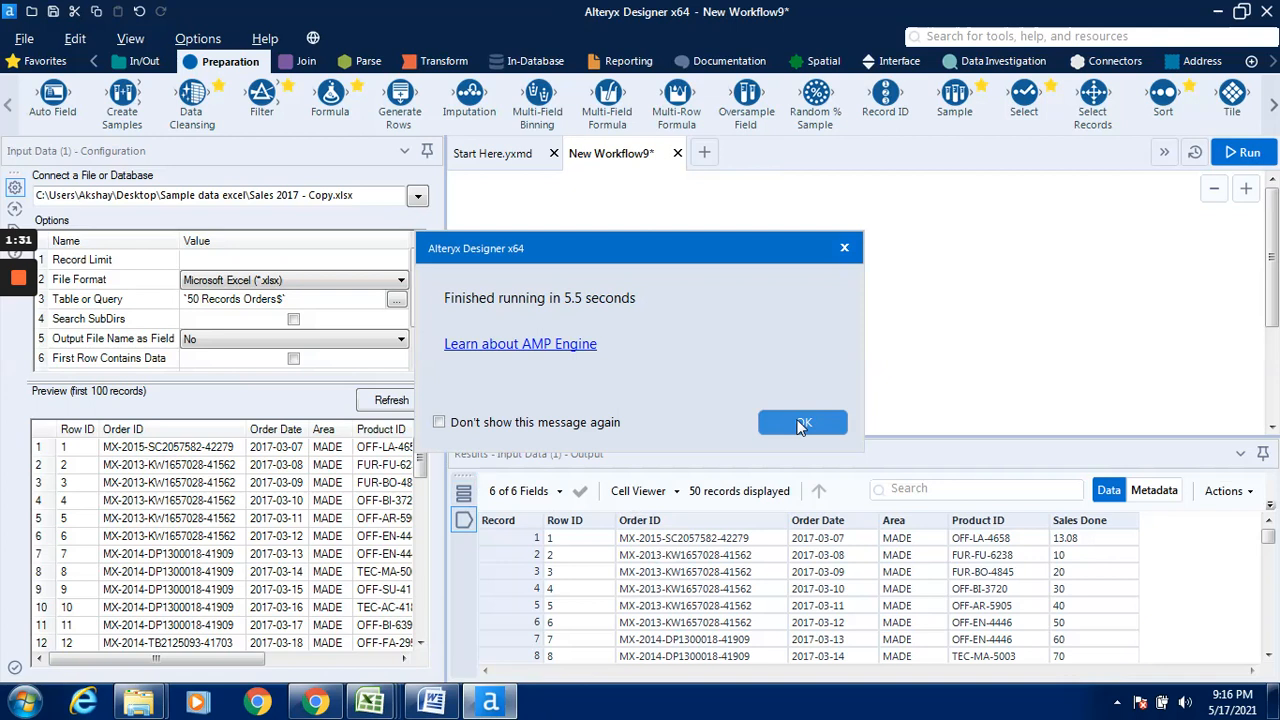
click(802, 424)
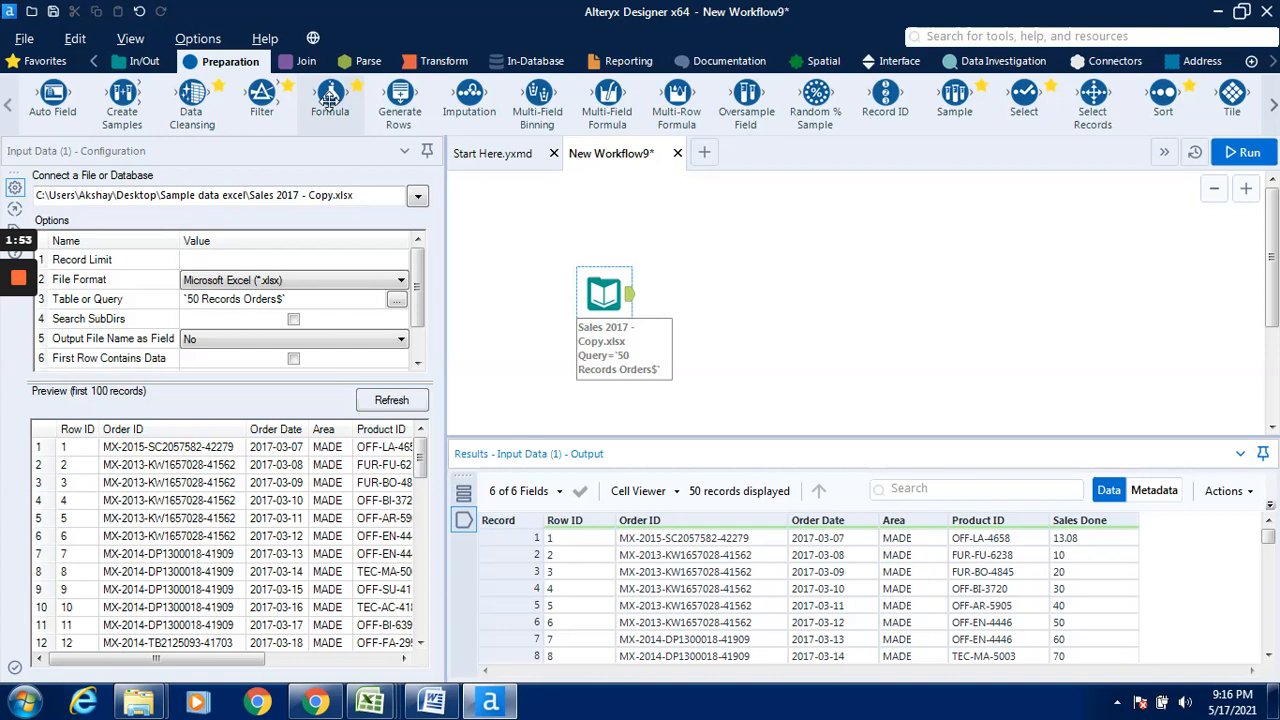
- Connect a Formula tool after the Input Data tool and add a new output column named Order Year in it
drag(329, 100, 728, 292)
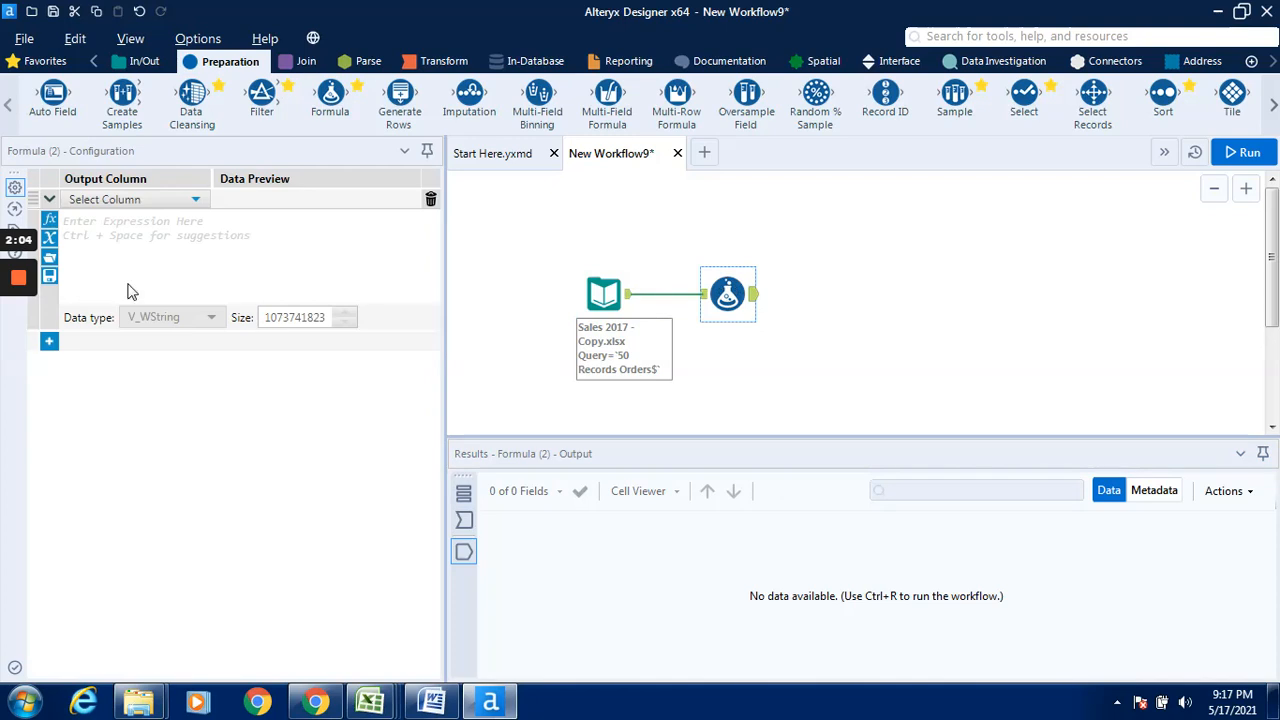
click(54, 346)
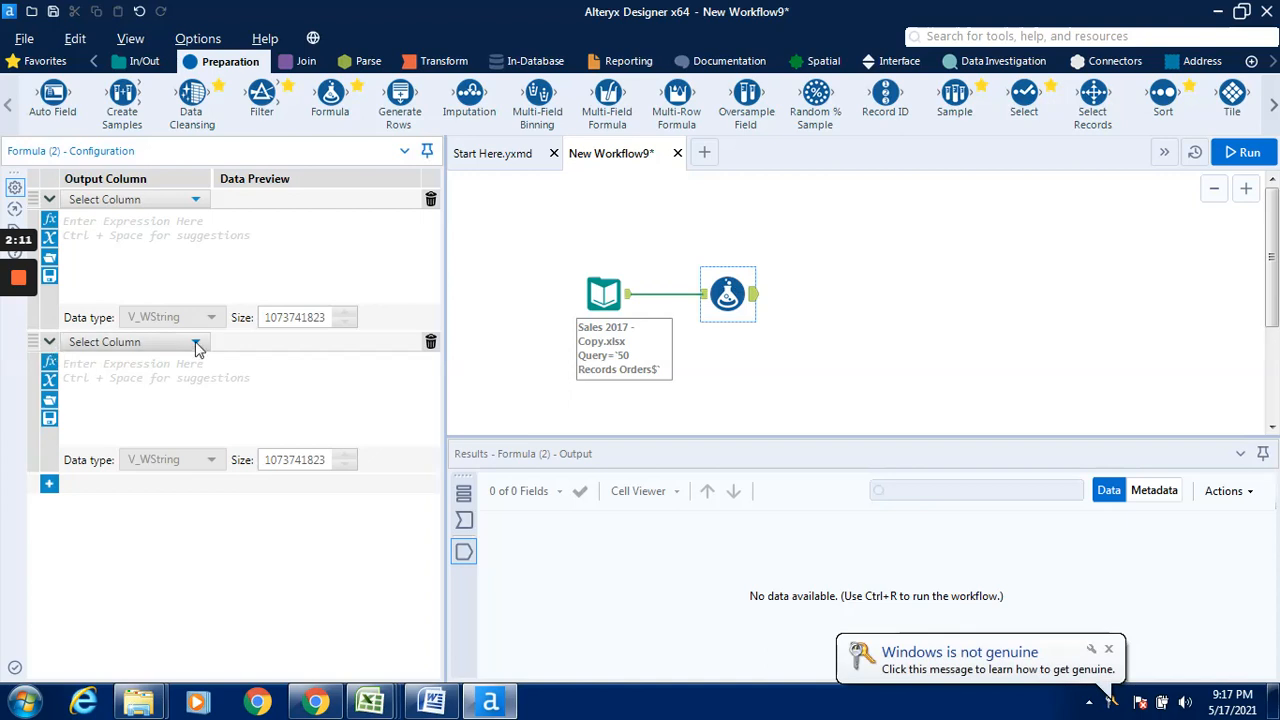
click(196, 344)
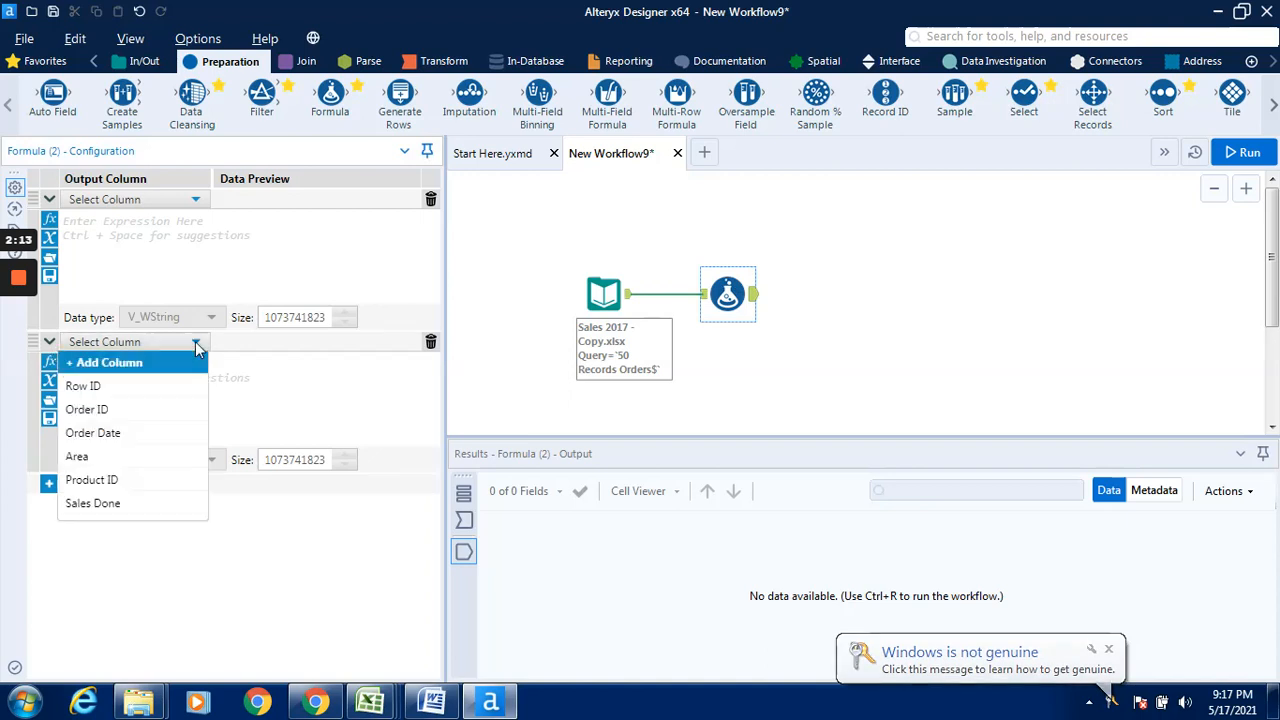
click(70, 366)
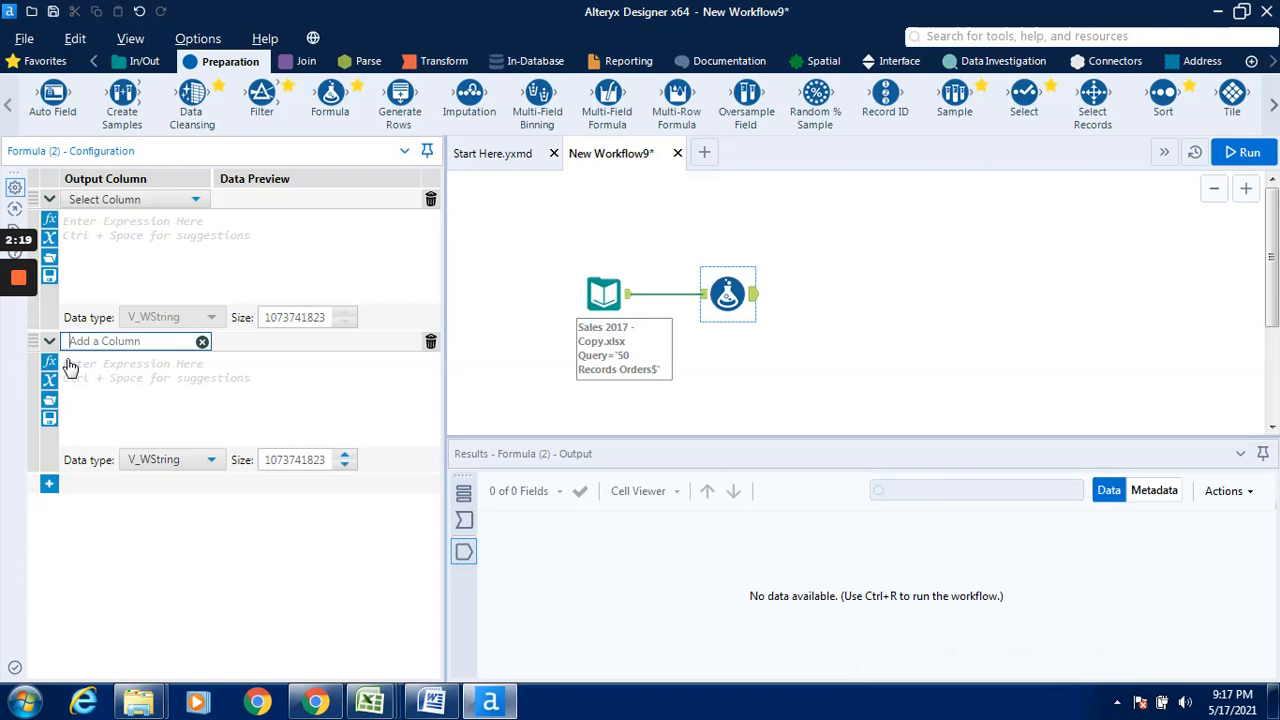
text(Order Year)
- Enter the expression DateTimeYear([Order Date]) for the Order Year column
click(86, 363)
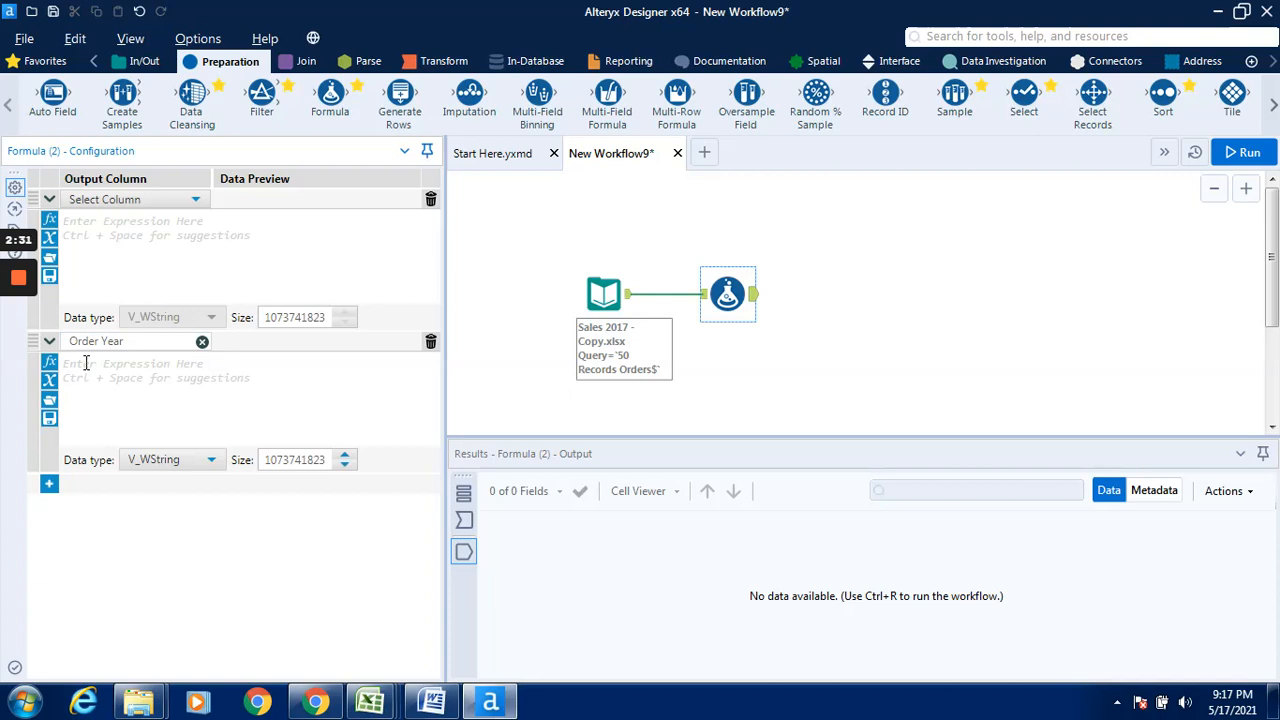
text(year)
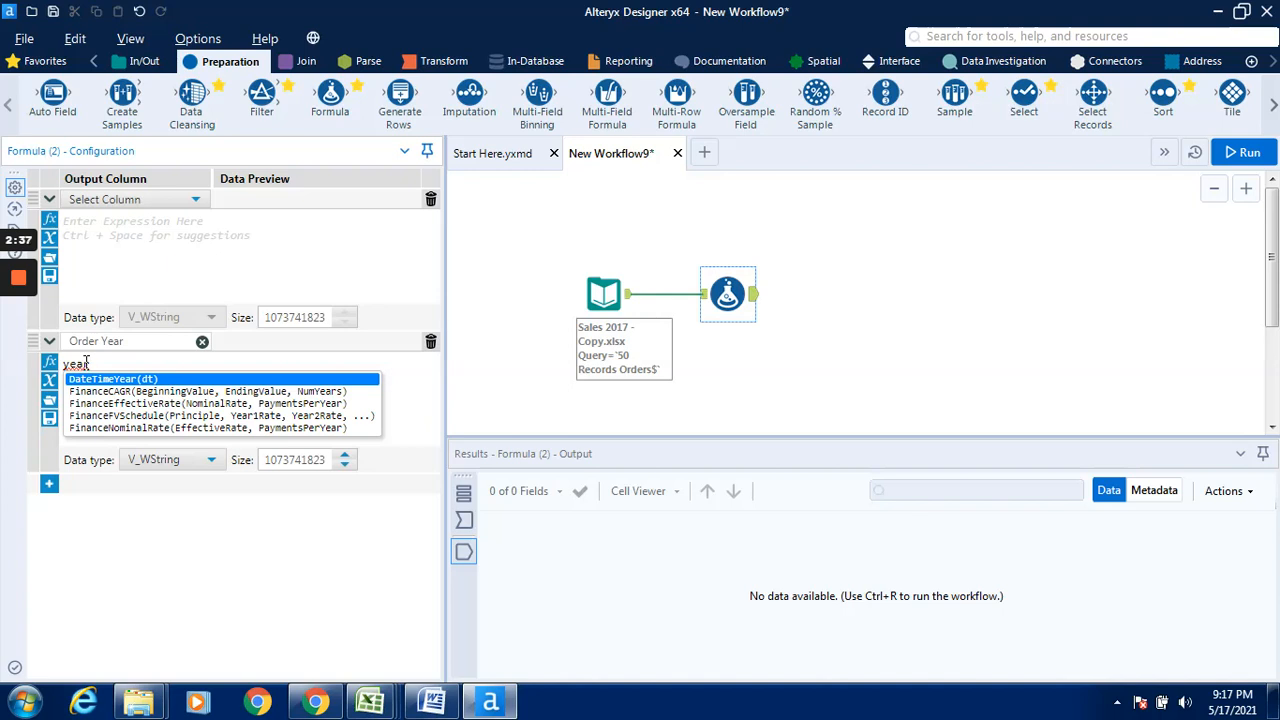
key(Return)
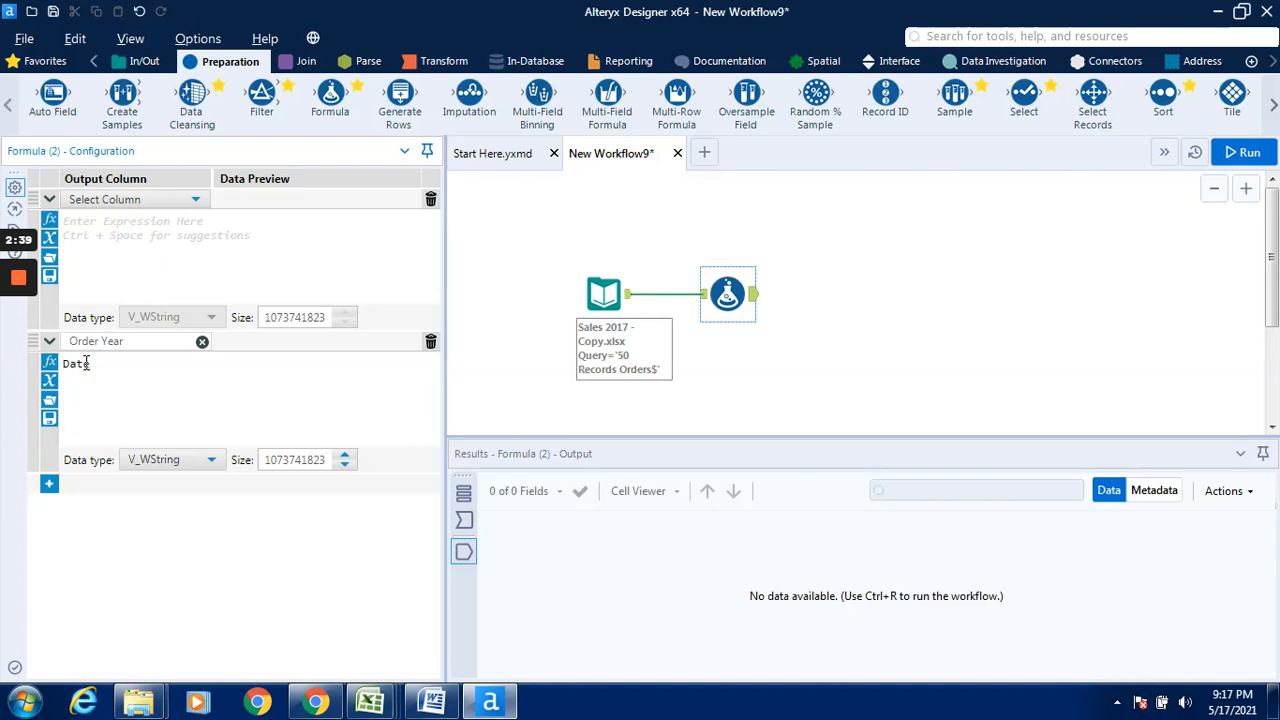
double_click(160, 363)
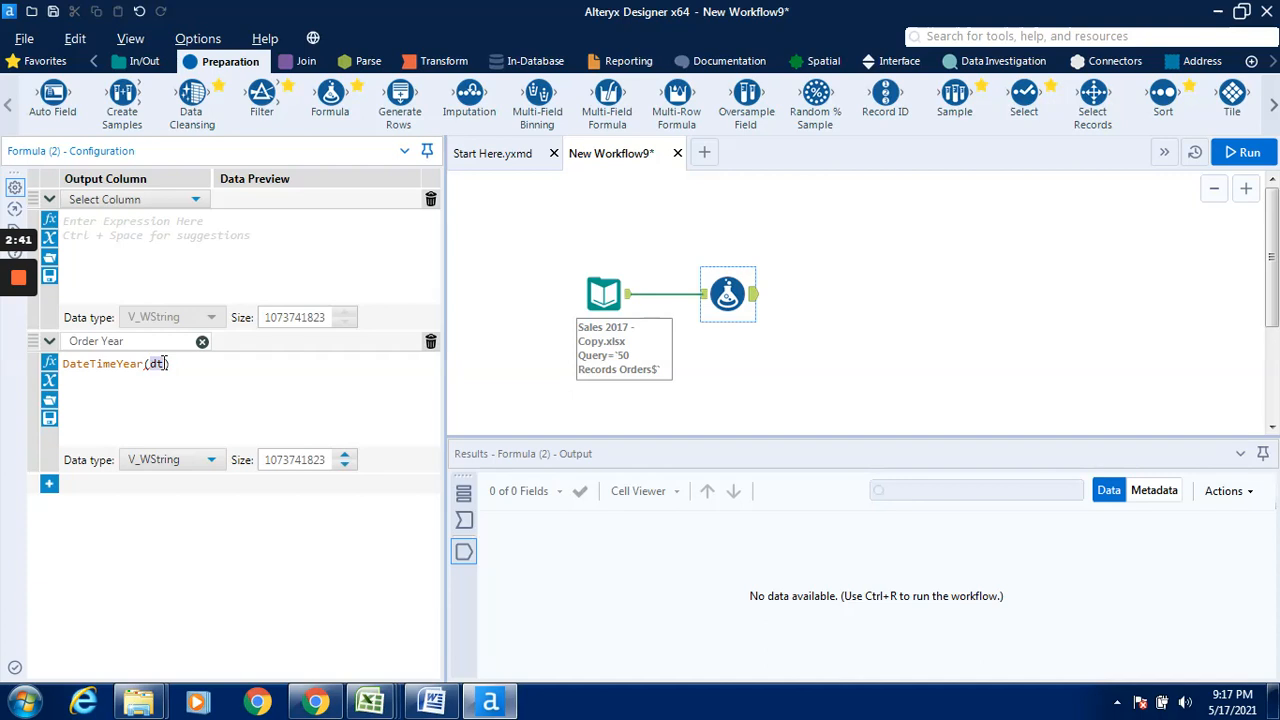
key(End)
click(160, 363)
key(BackSpace)
key(BackSpace)
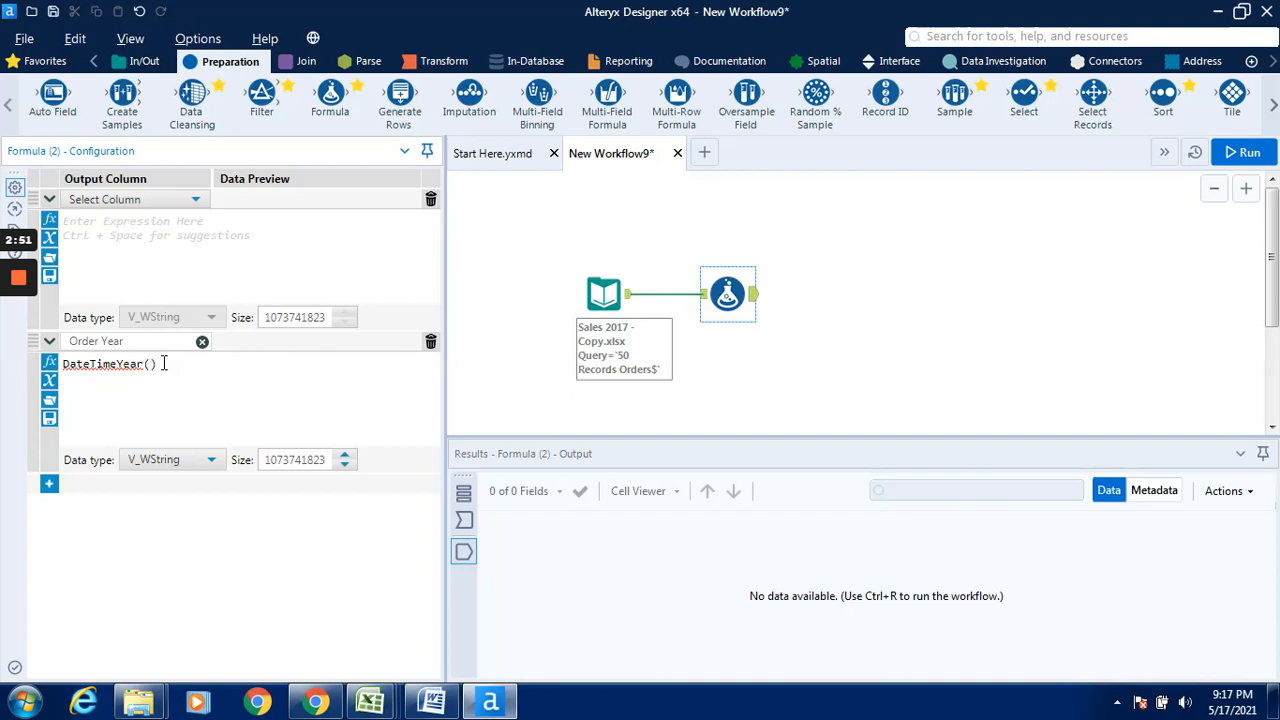
text(o)
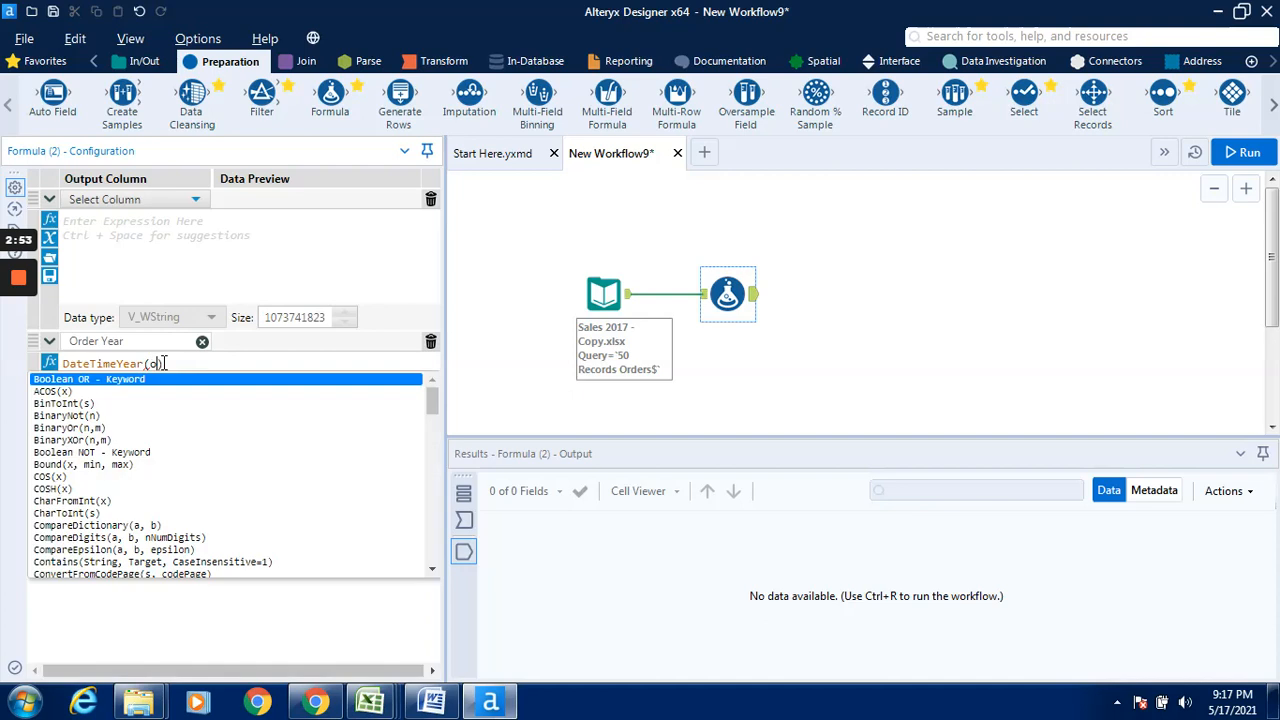
text(rder)
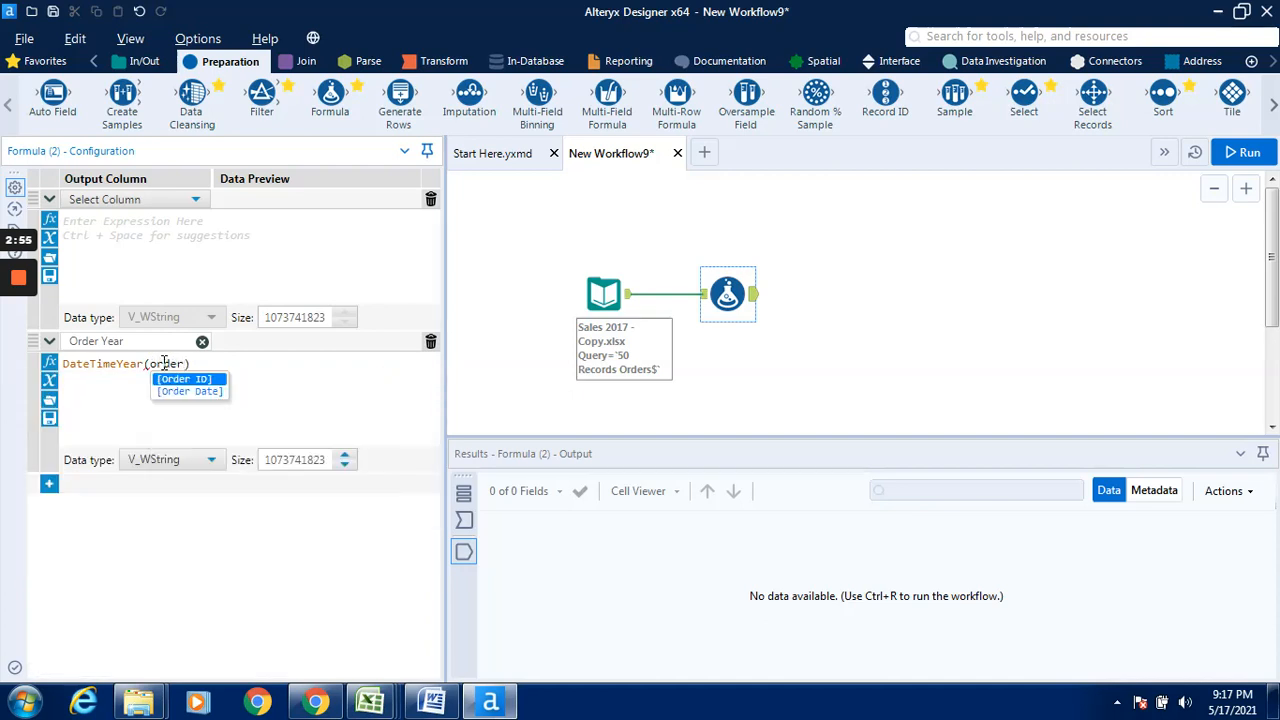
key(Down)
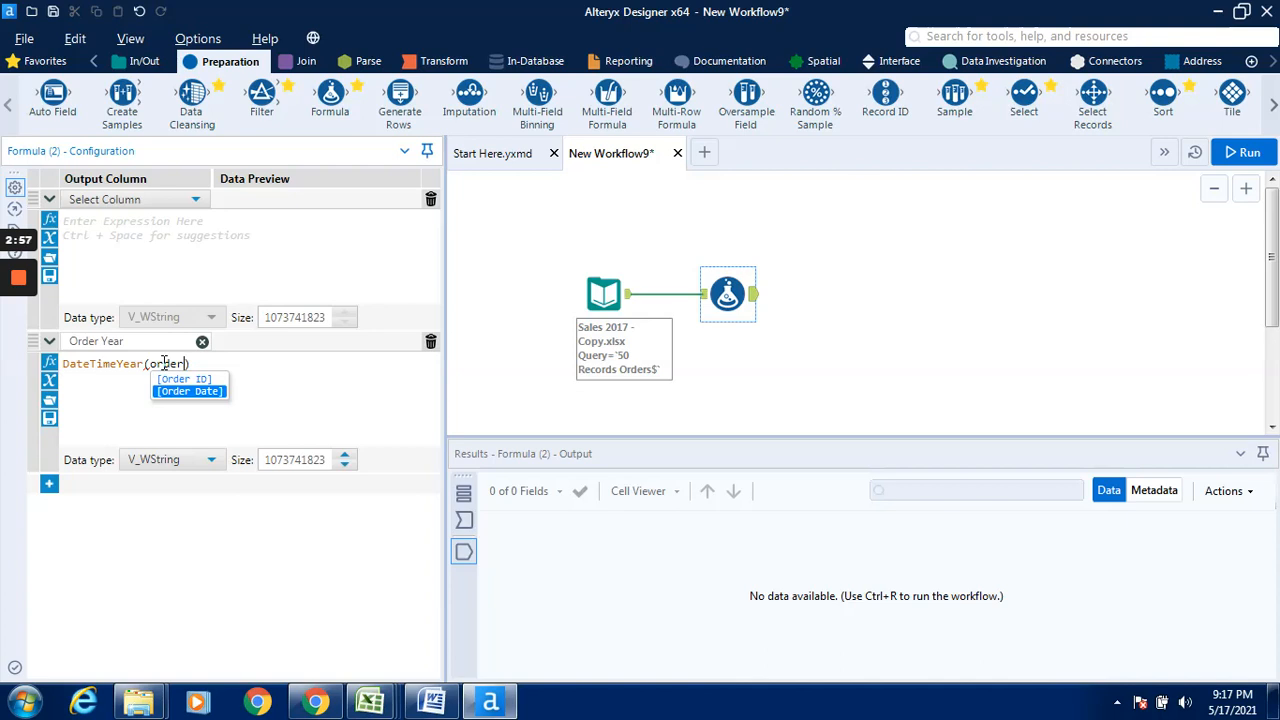
key(Return)
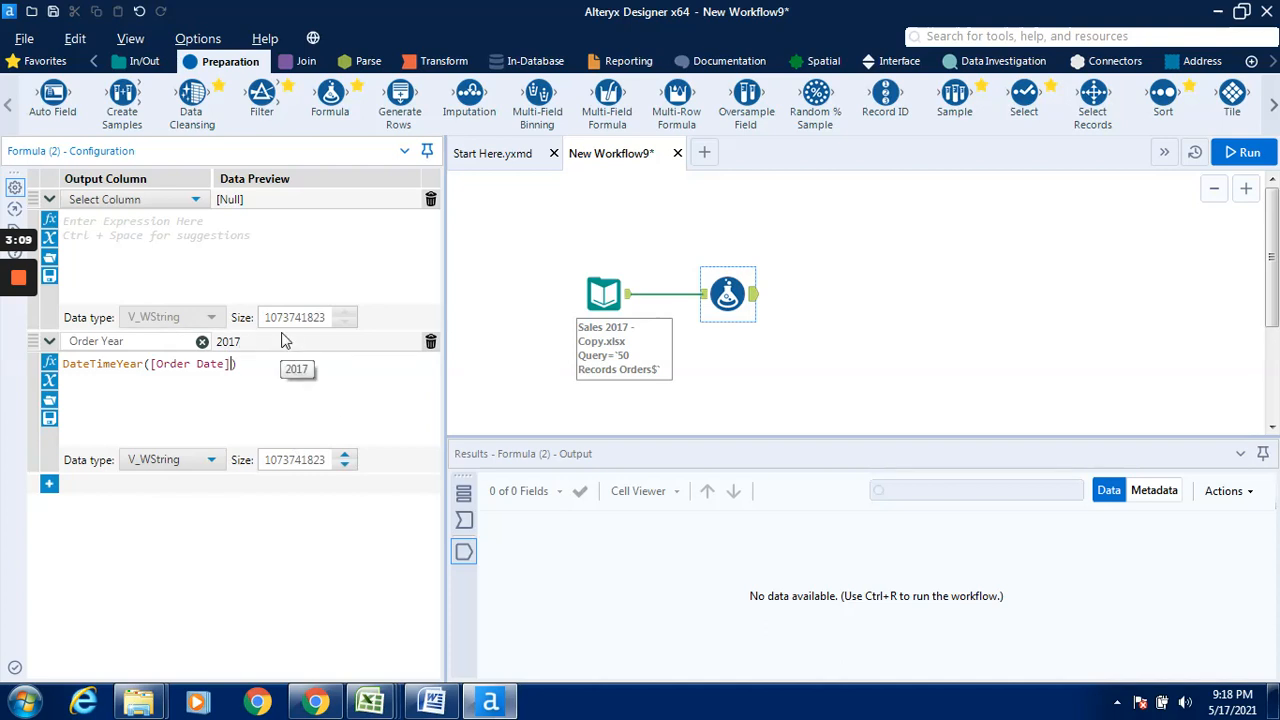
- Run the workflow with the Order Year formula, keeping V_WString as the column's data type
click(212, 462)
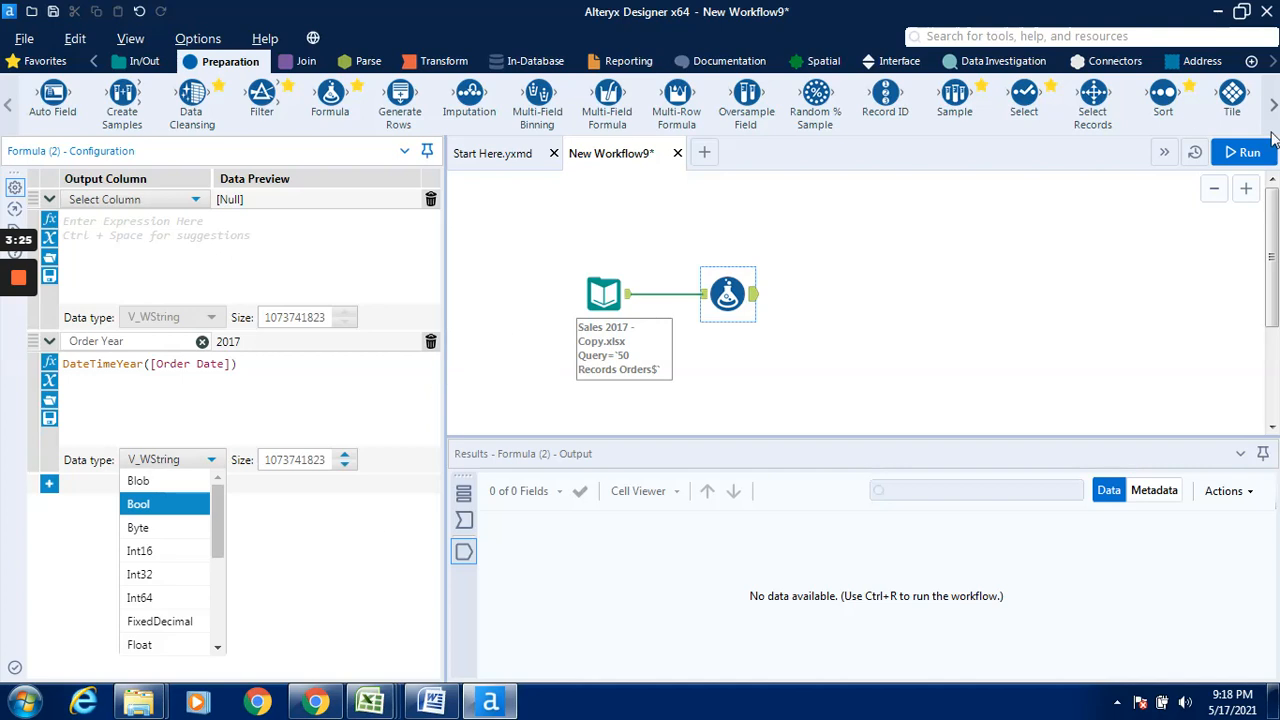
click(293, 508)
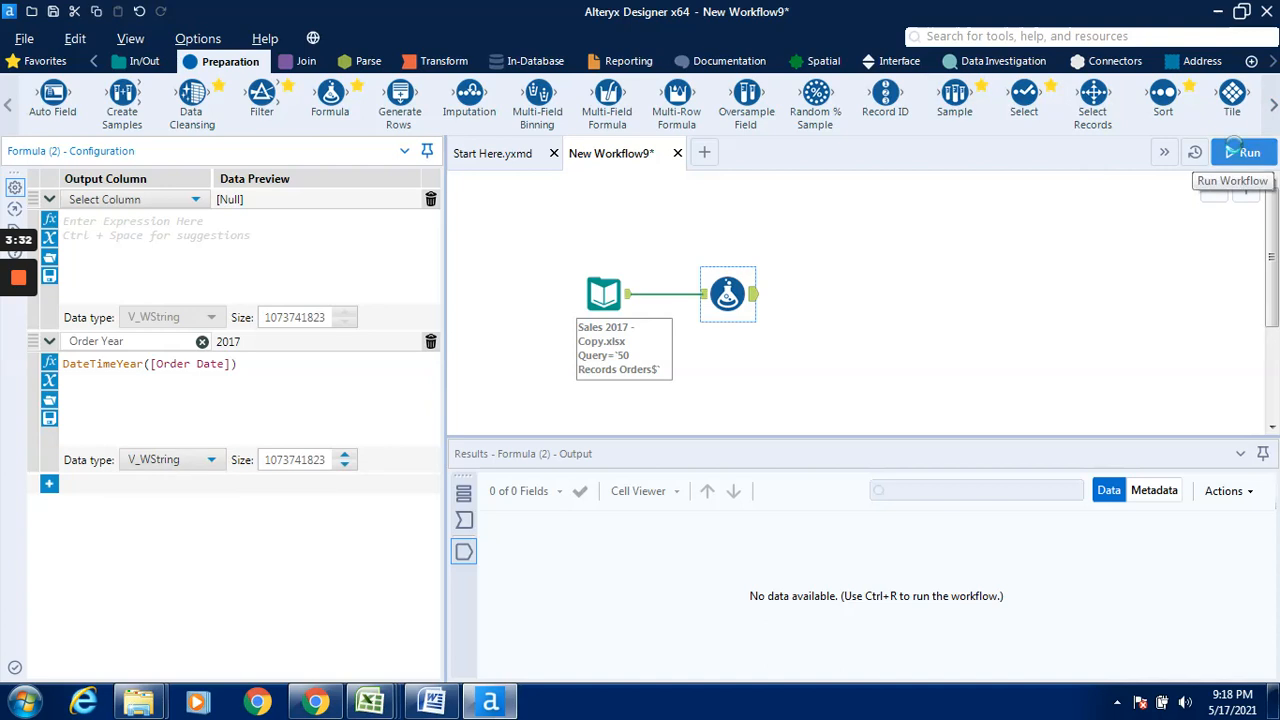
click(1238, 150)
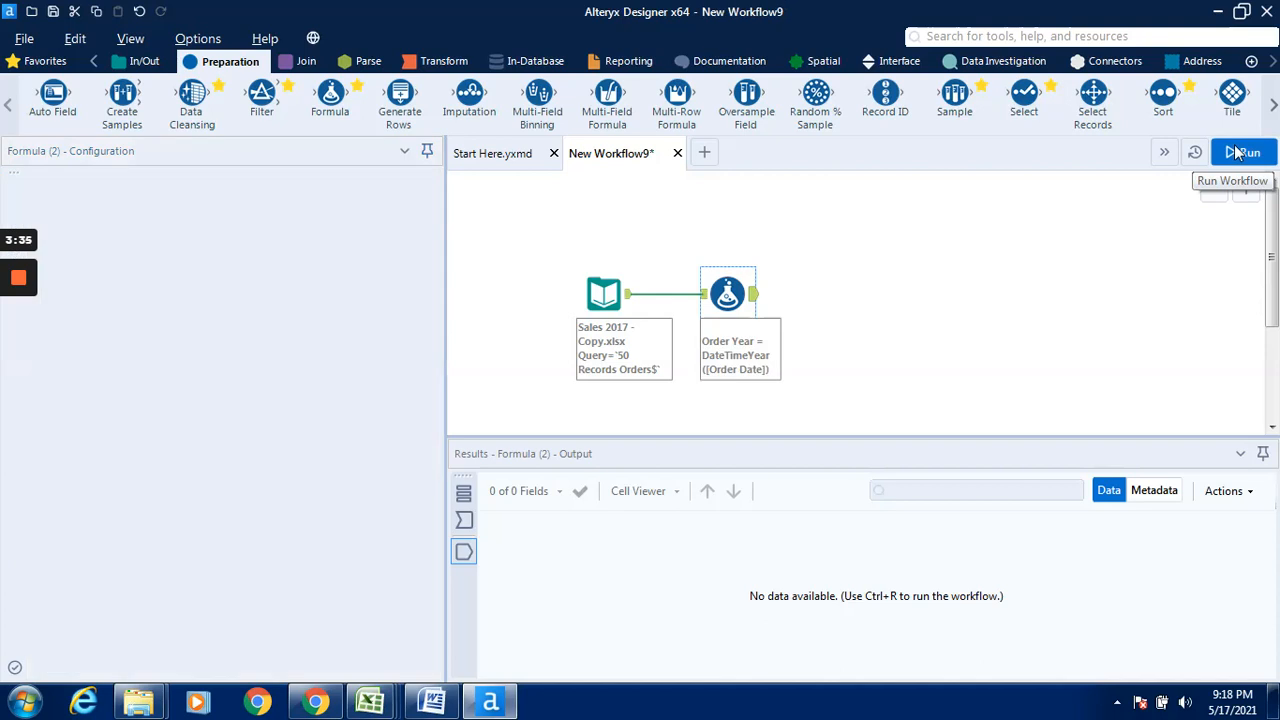
click(1238, 151)
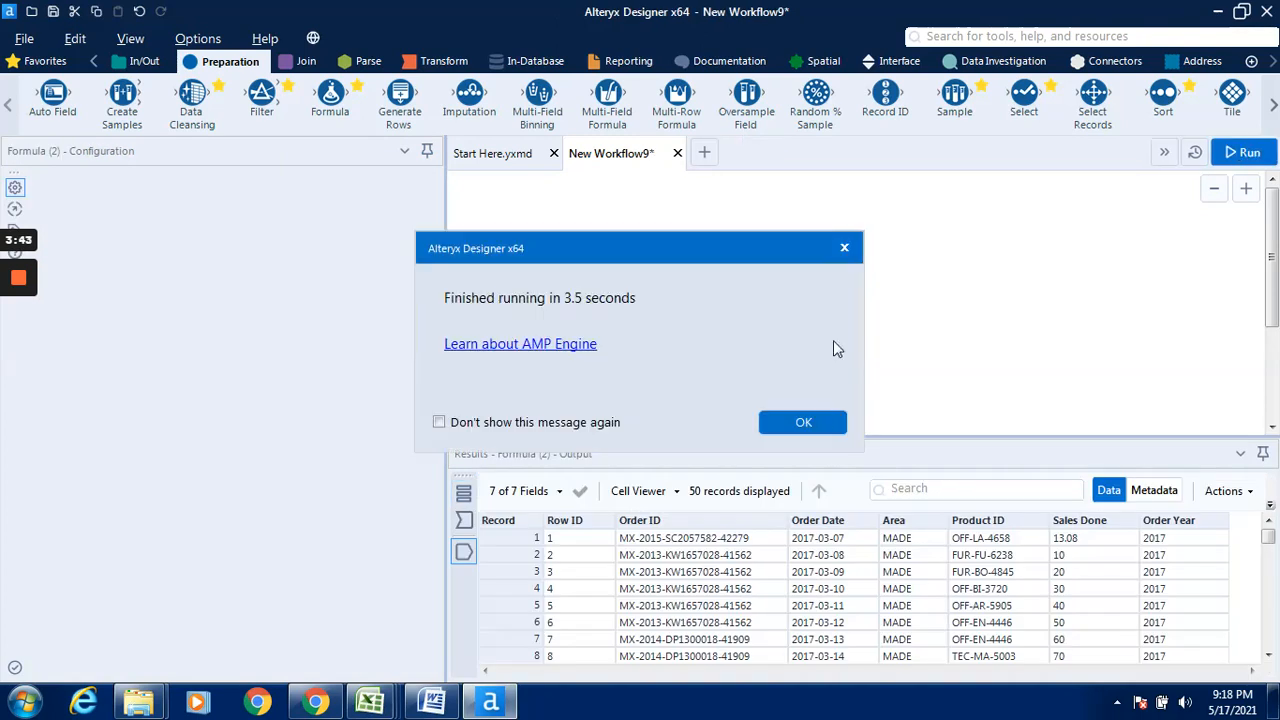
click(815, 423)
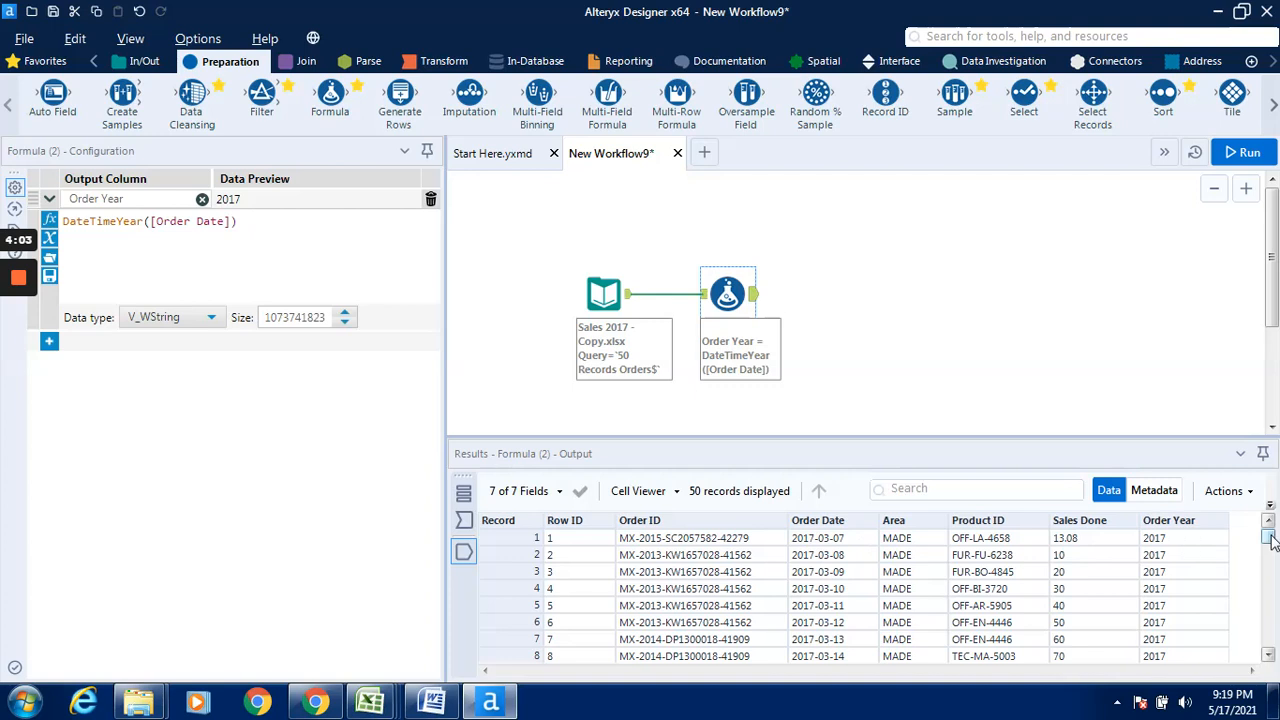
- Examine the Formula output from the first to the last record, comparing Order Year with Order Date
drag(1269, 538, 1270, 575)
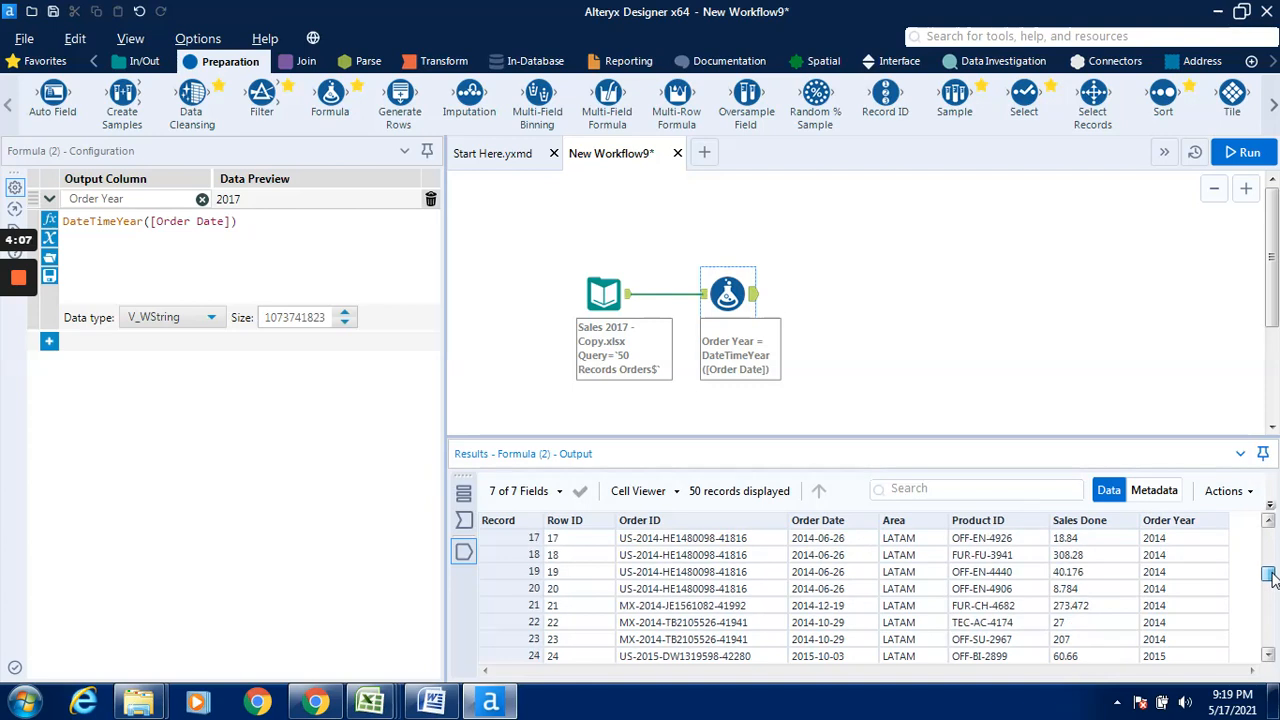
click(1145, 593)
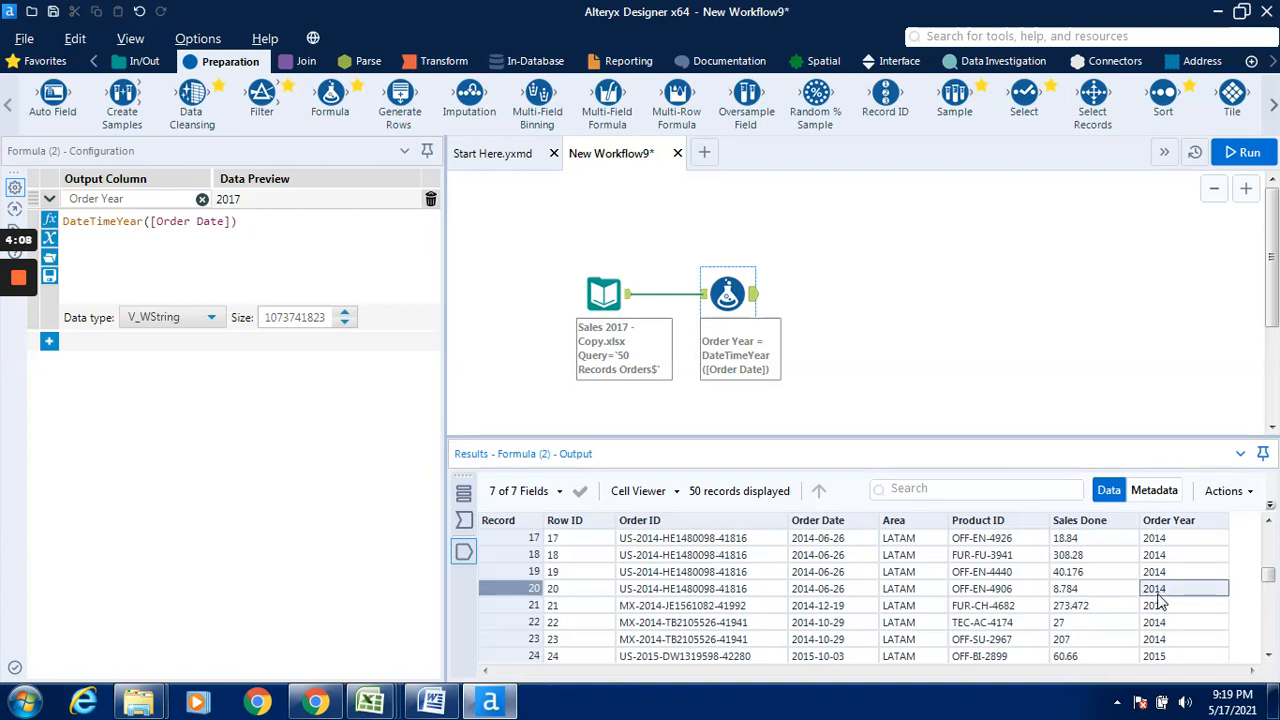
click(837, 592)
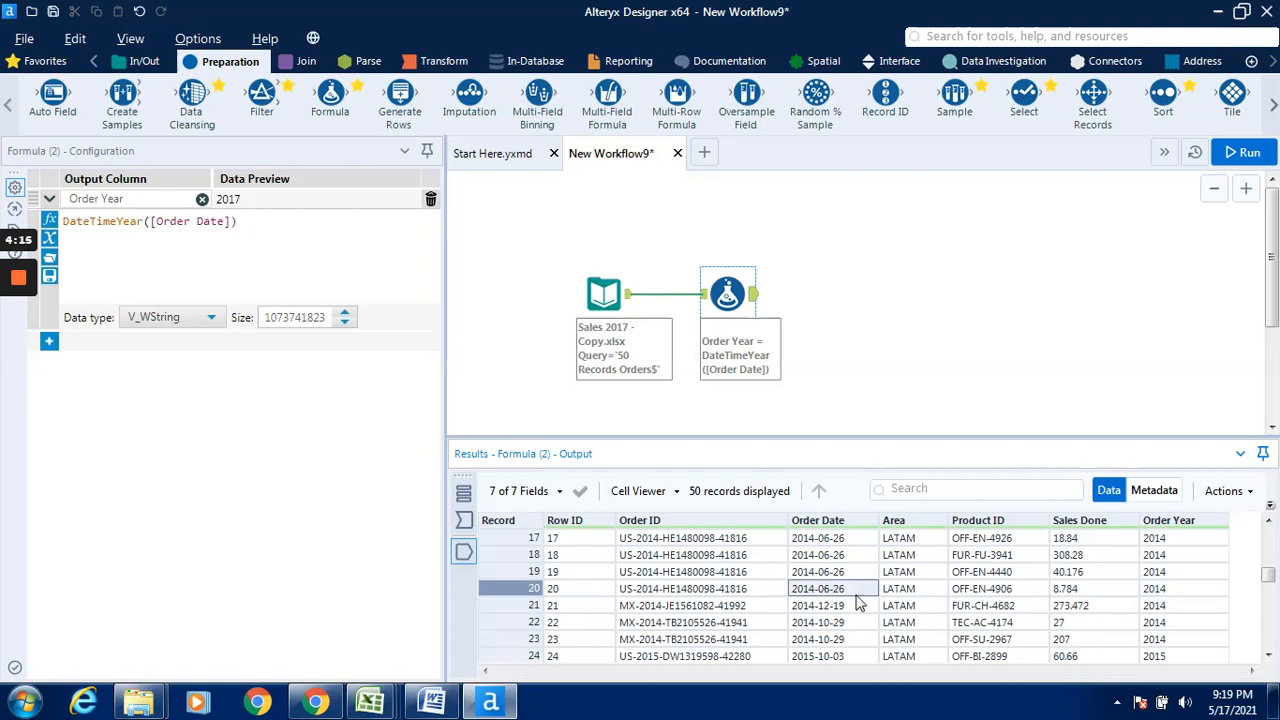
click(1160, 597)
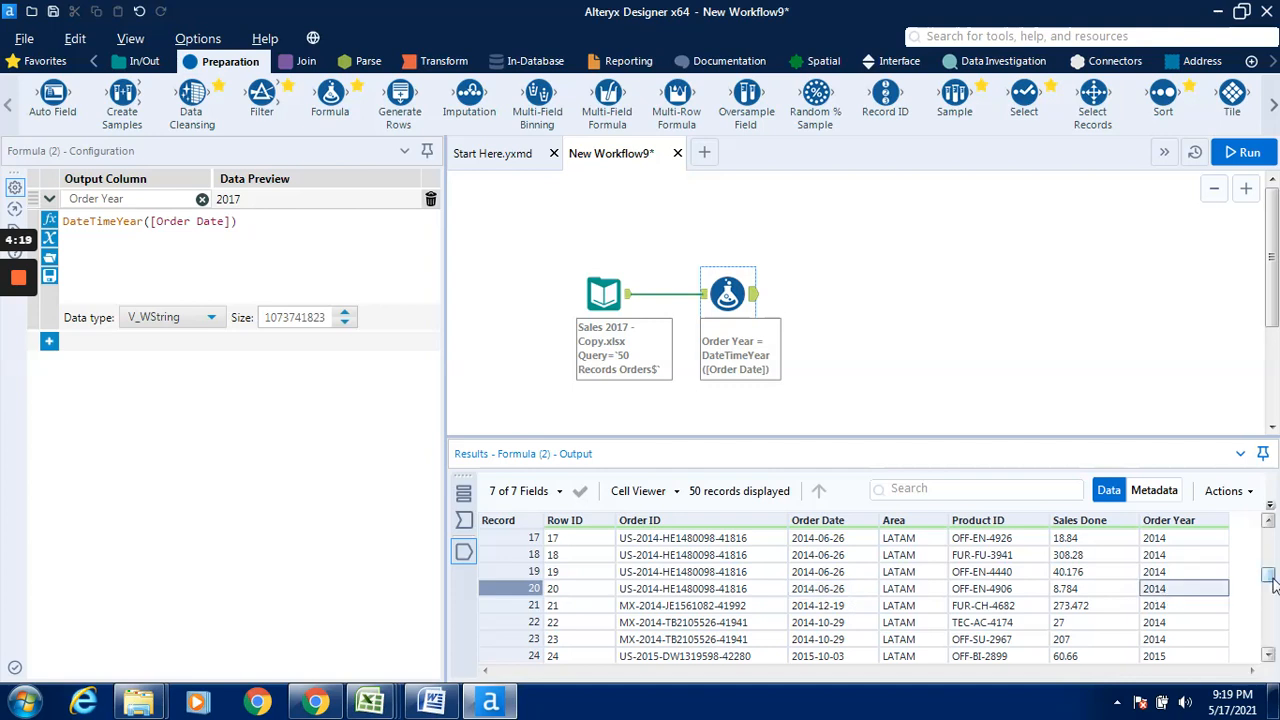
drag(1273, 578, 1274, 614)
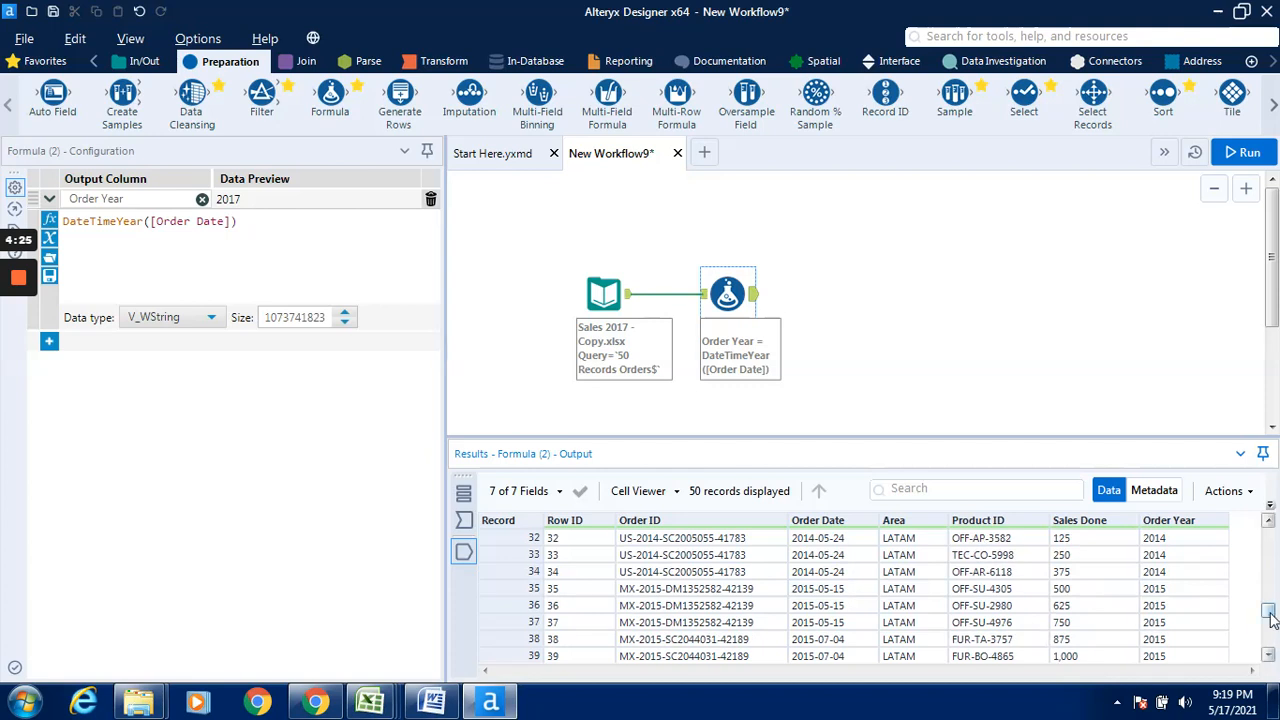
drag(1271, 614, 1272, 634)
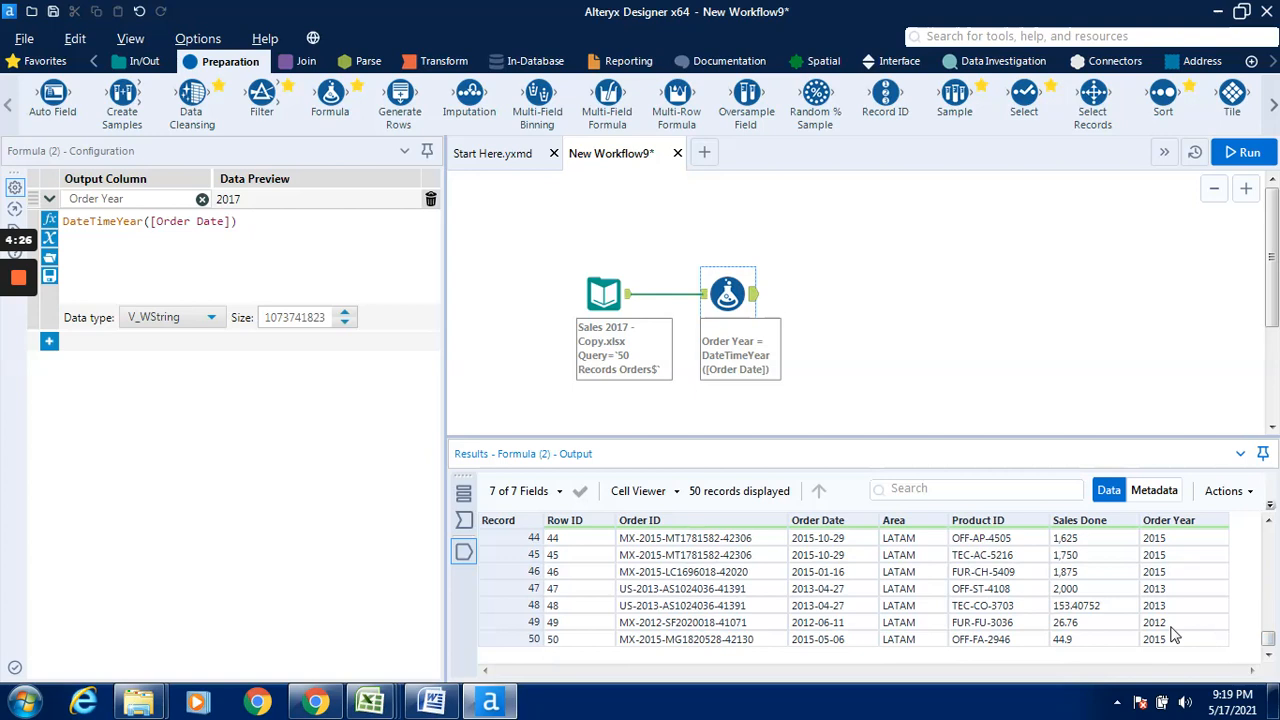
click(1168, 590)
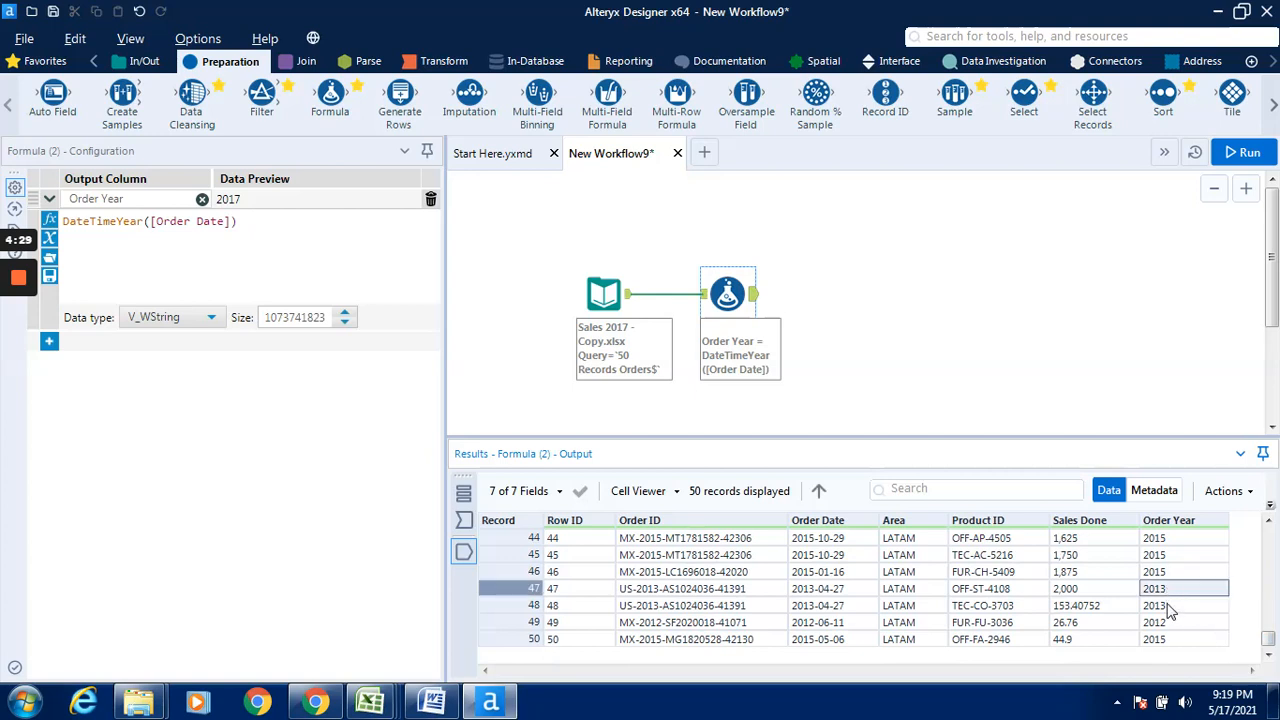
click(1174, 623)
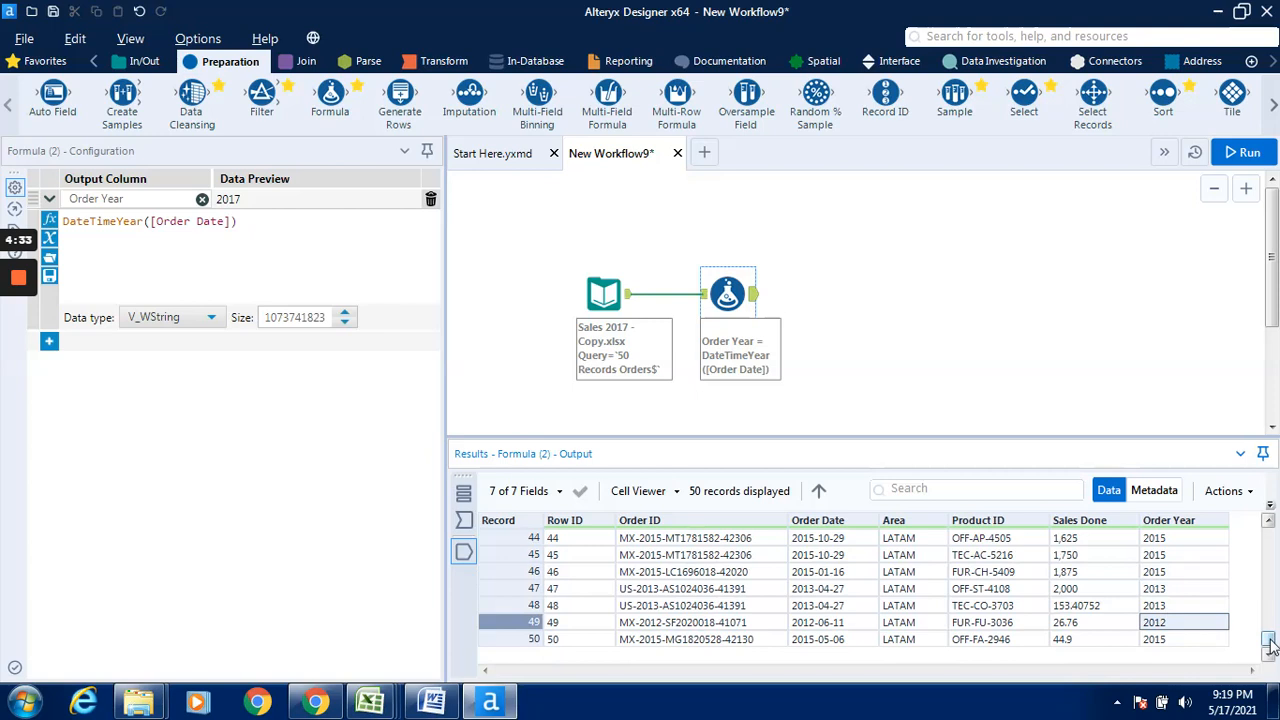
drag(1270, 645, 1268, 537)
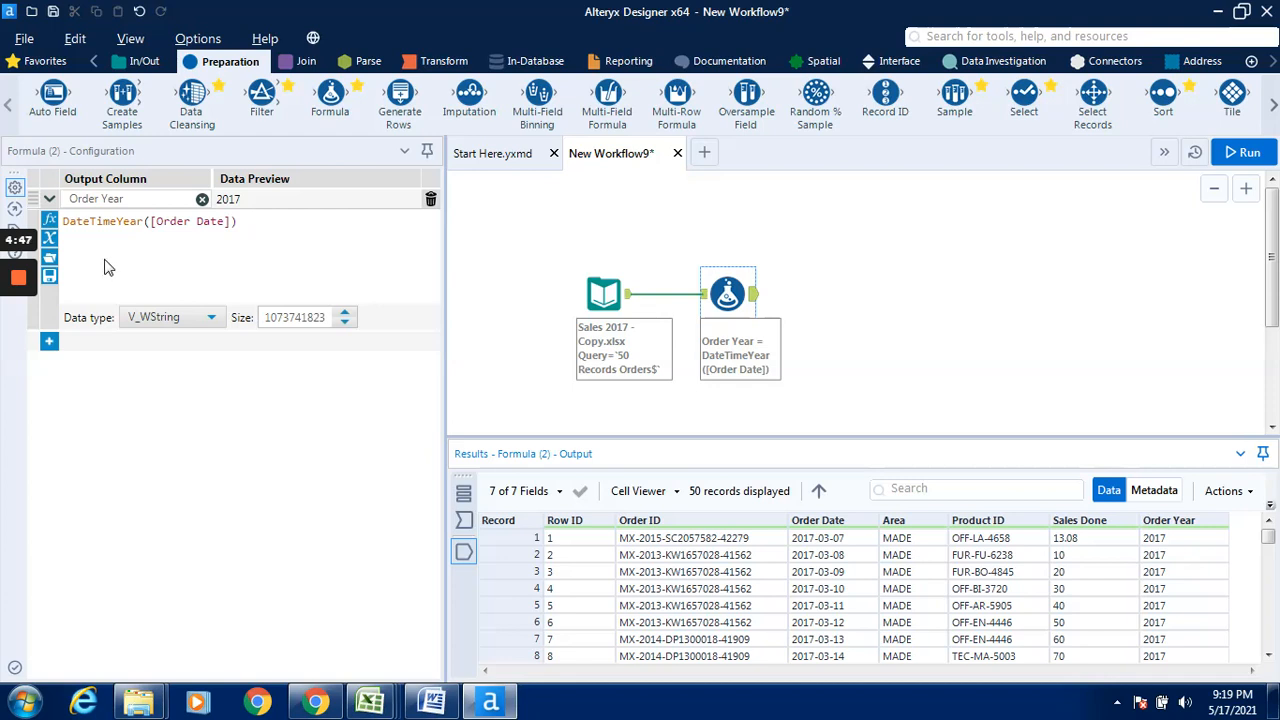
mouse_move(15, 280)
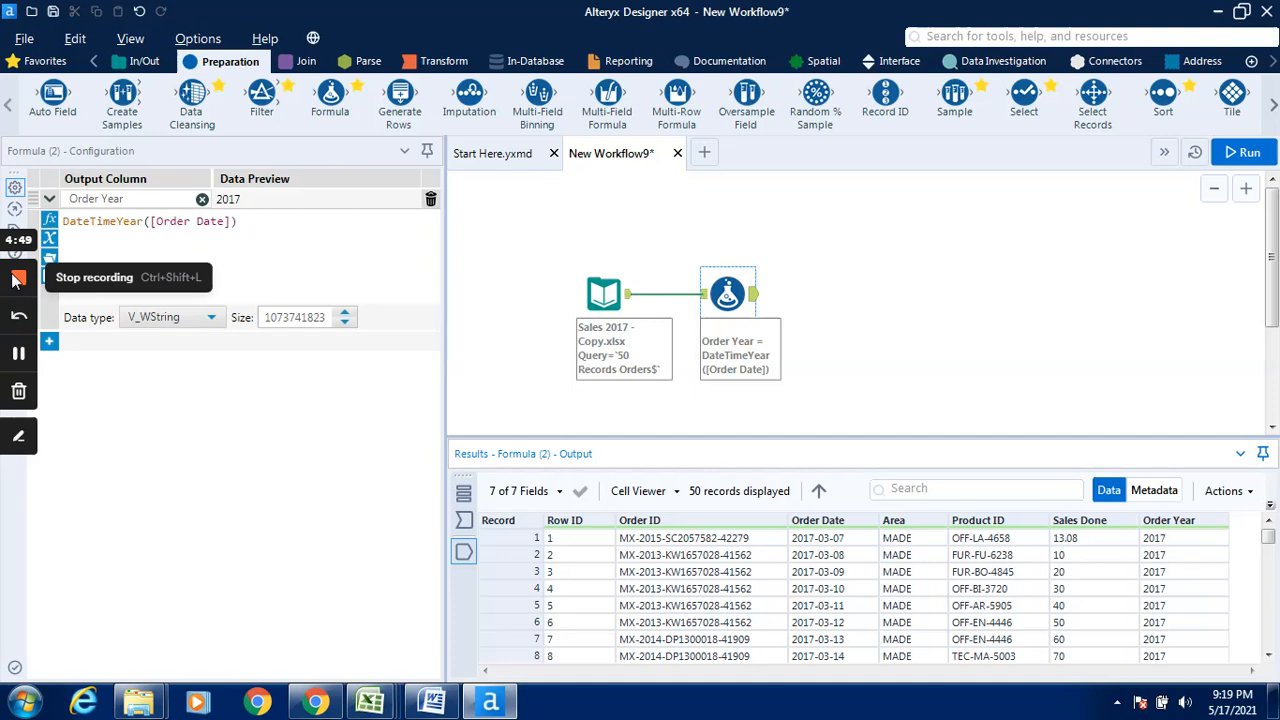